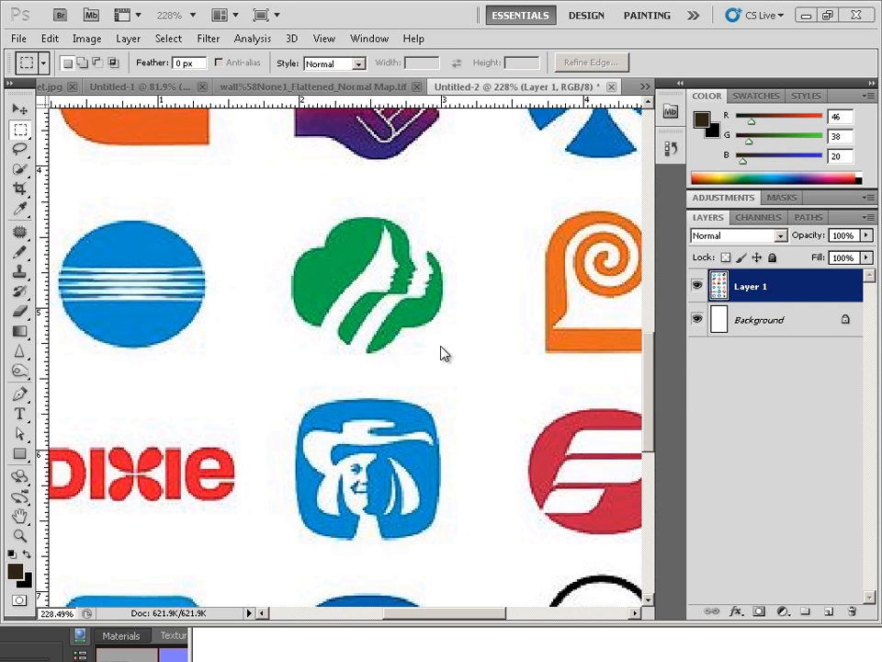
# Select the green three-profile logo in the logo sheet with a rectangular marquee, leaving a white margin around it.
pyautogui.click(427, 381)
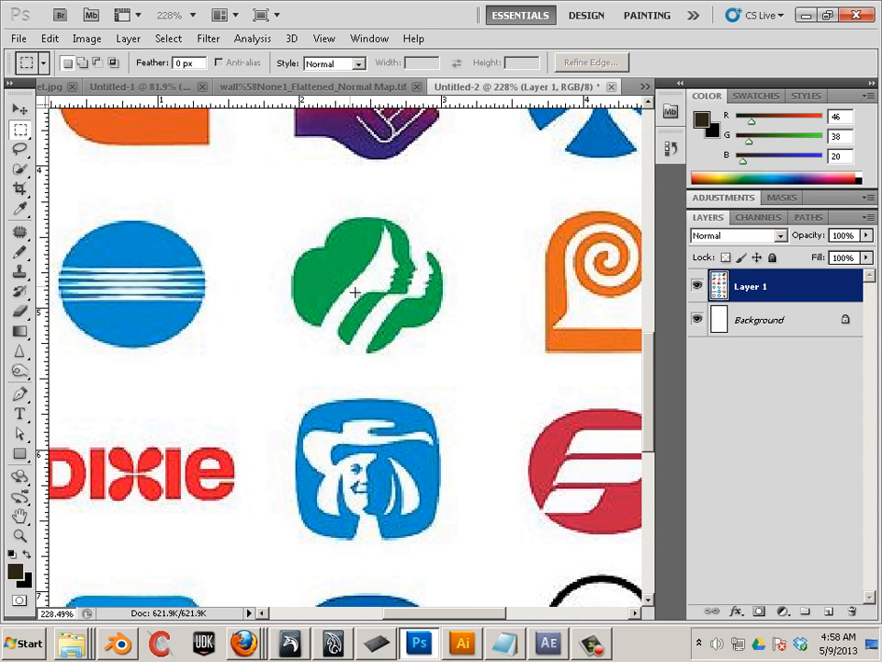
pyautogui.scroll(-5, 377, 317)
pyautogui.scroll(5, 388, 368)
pyautogui.scroll(4, 387, 374)
pyautogui.scroll(-3, 386, 358)
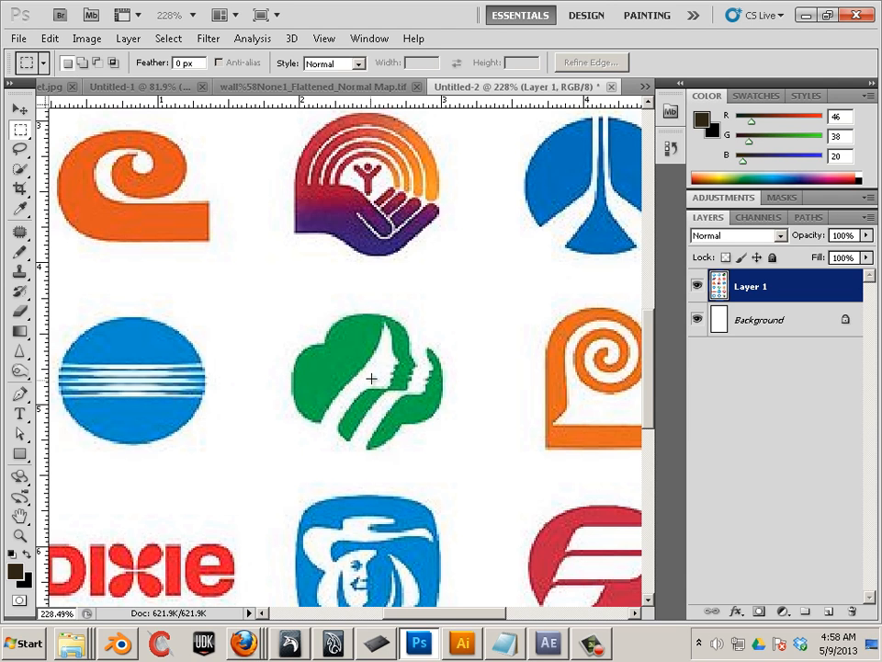
pyautogui.scroll(2, 416, 383)
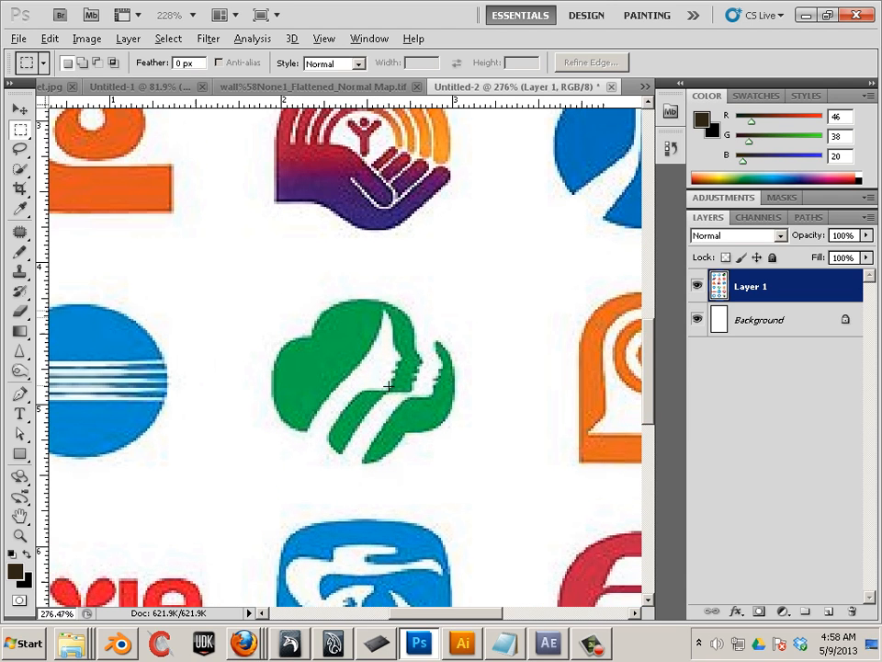
pyautogui.scroll(2, 384, 383)
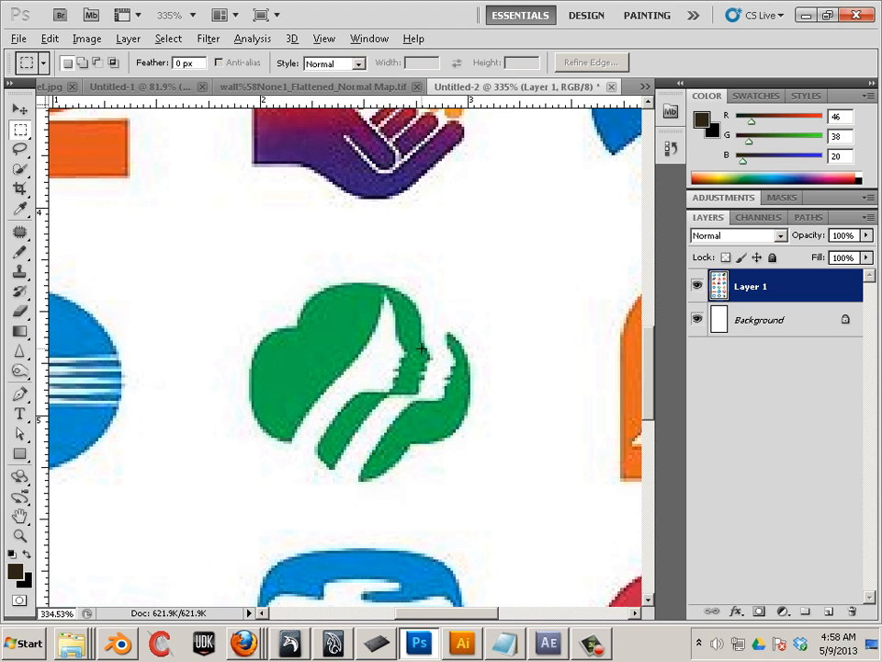
pyautogui.press('alt')
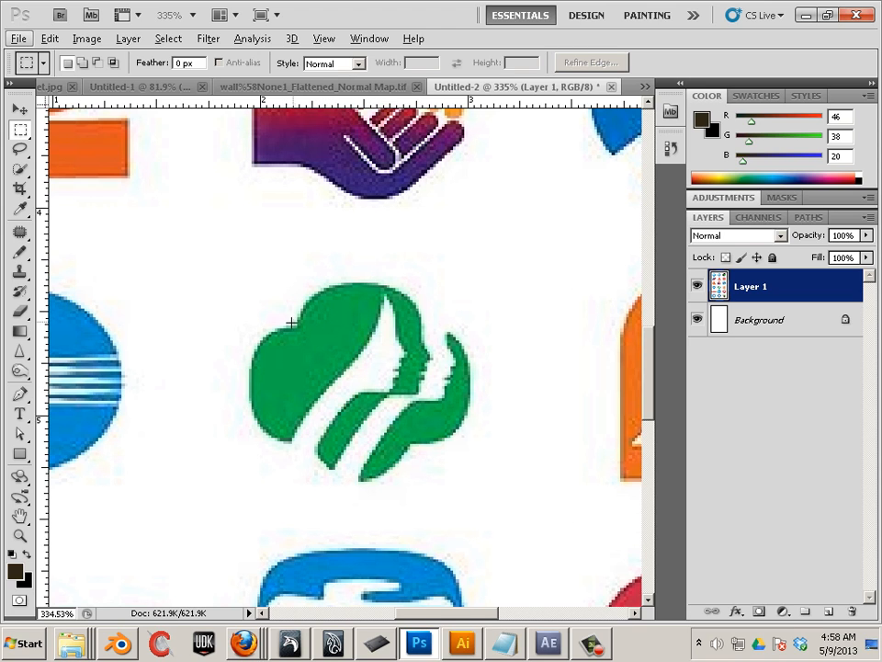
pyautogui.click(20, 131)
pyautogui.moveTo(217, 245); pyautogui.dragTo(526, 512)
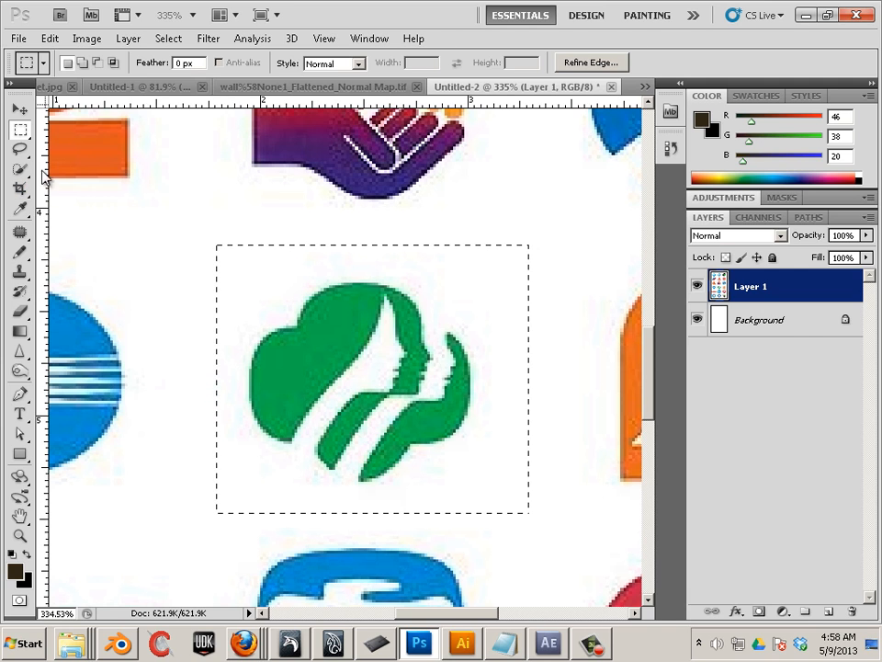
# Copy the selected logo and create a new document for it.
pyautogui.click(50, 39)
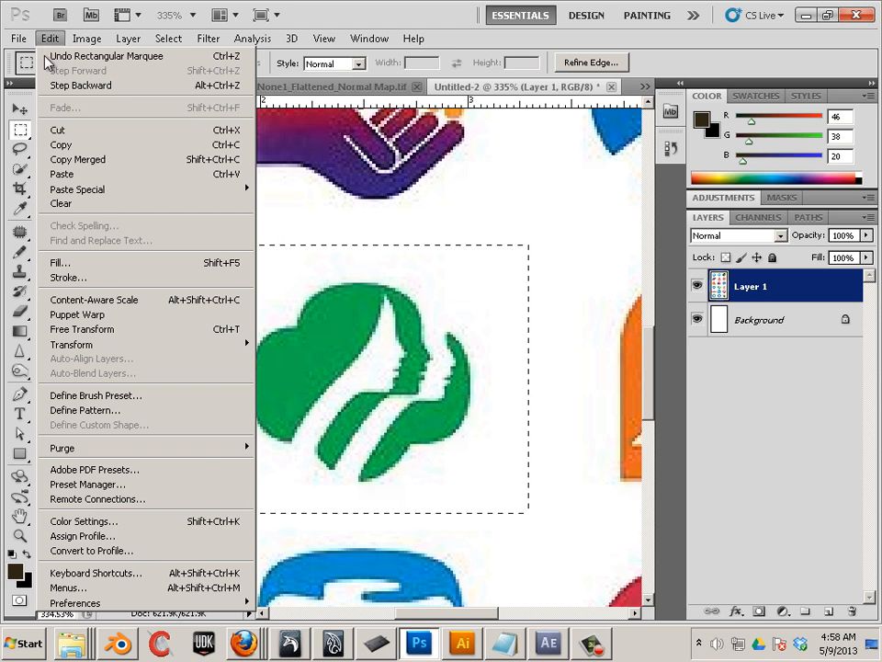
pyautogui.click(84, 160)
pyautogui.click(19, 38)
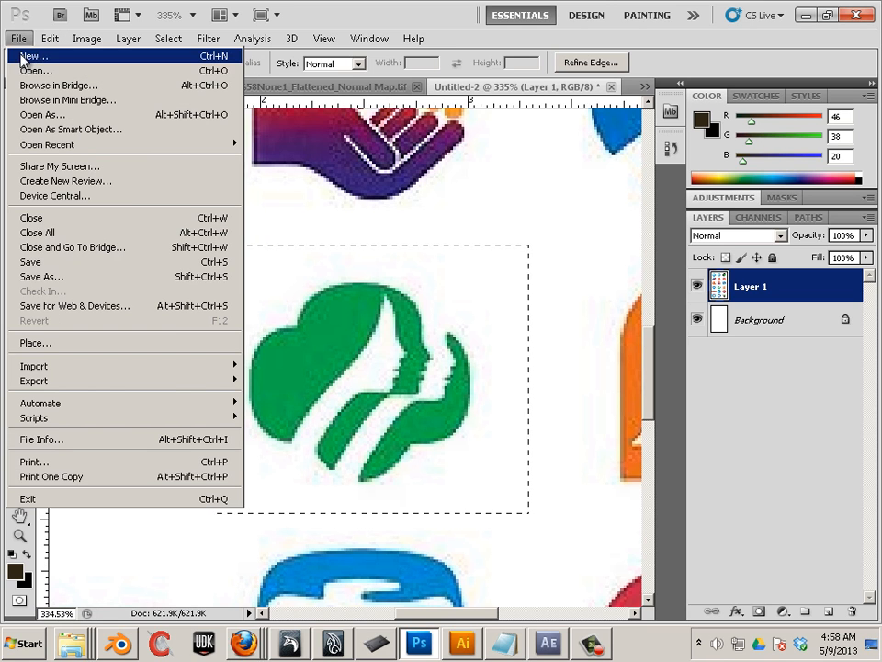
pyautogui.click(29, 55)
pyautogui.click(497, 179)
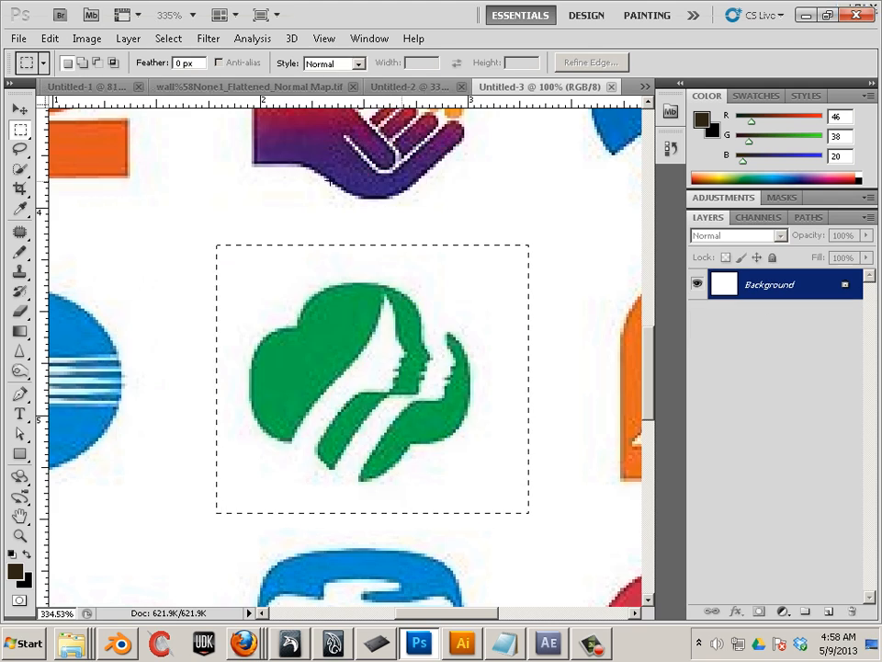
# Paste the copied logo into the new document and duplicate its layer.
pyautogui.click(50, 39)
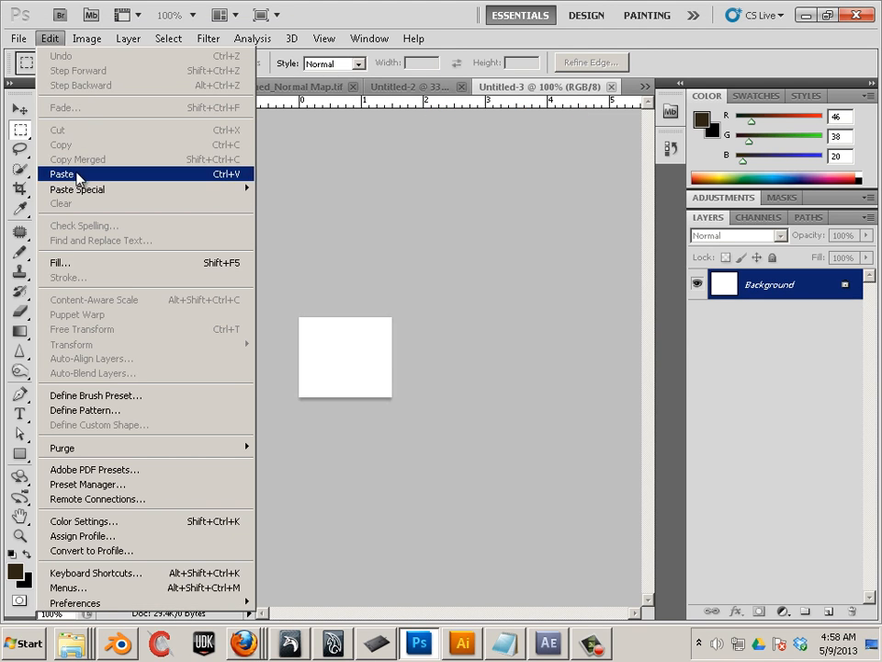
pyautogui.click(77, 172)
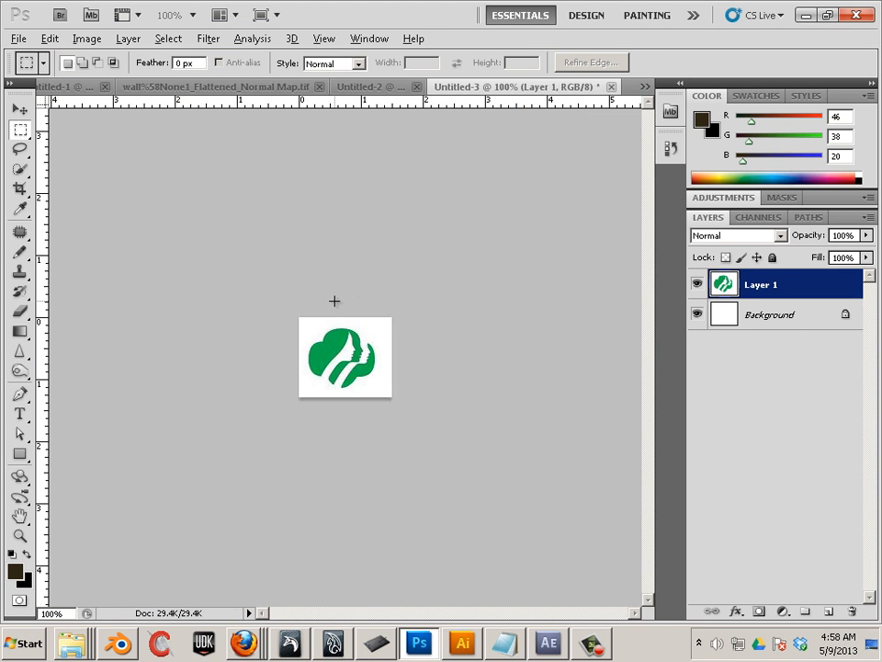
pyautogui.scroll(8, 335, 301)
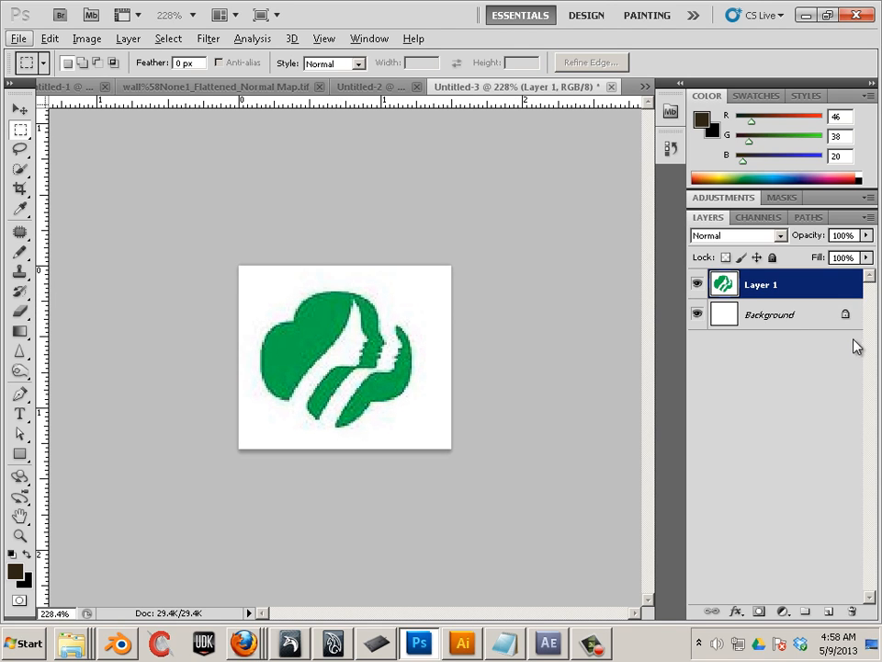
pyautogui.moveTo(802, 287); pyautogui.dragTo(828, 610)
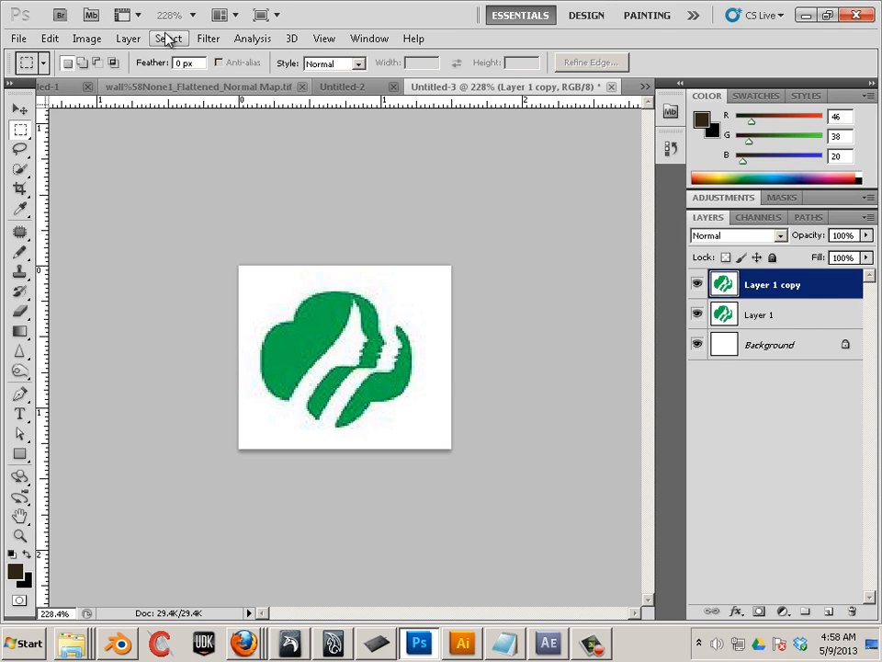
# Resize the image to a width of 1024 pixels with constrained proportions and bicubic resampling.
pyautogui.click(87, 39)
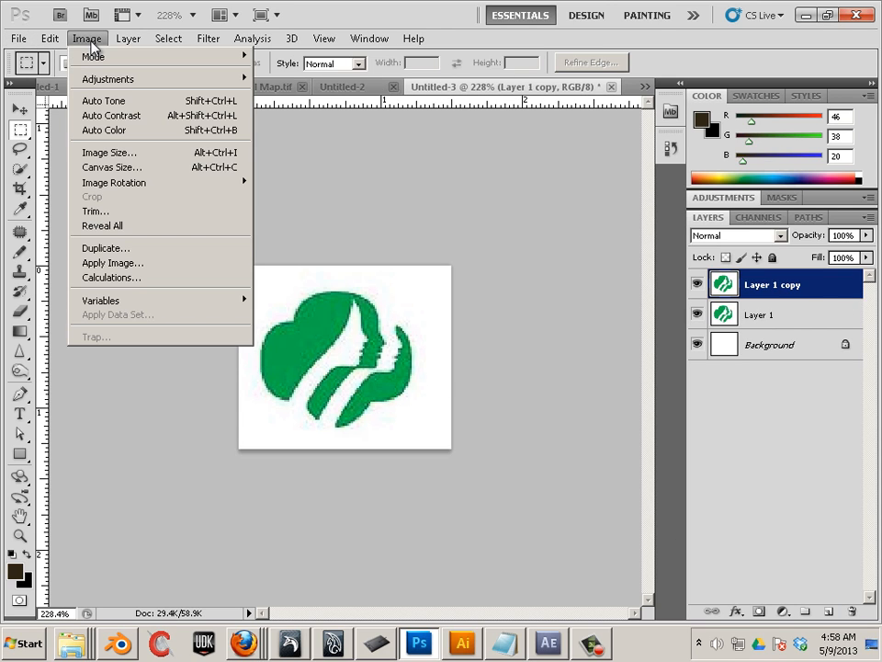
pyautogui.click(122, 153)
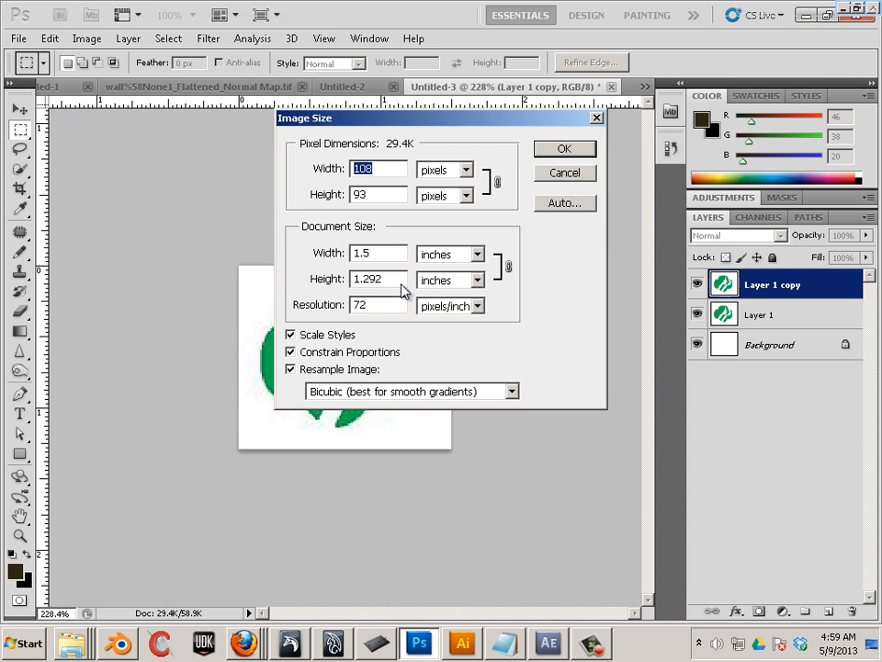
pyautogui.click(364, 253)
pyautogui.doubleClick(364, 252)
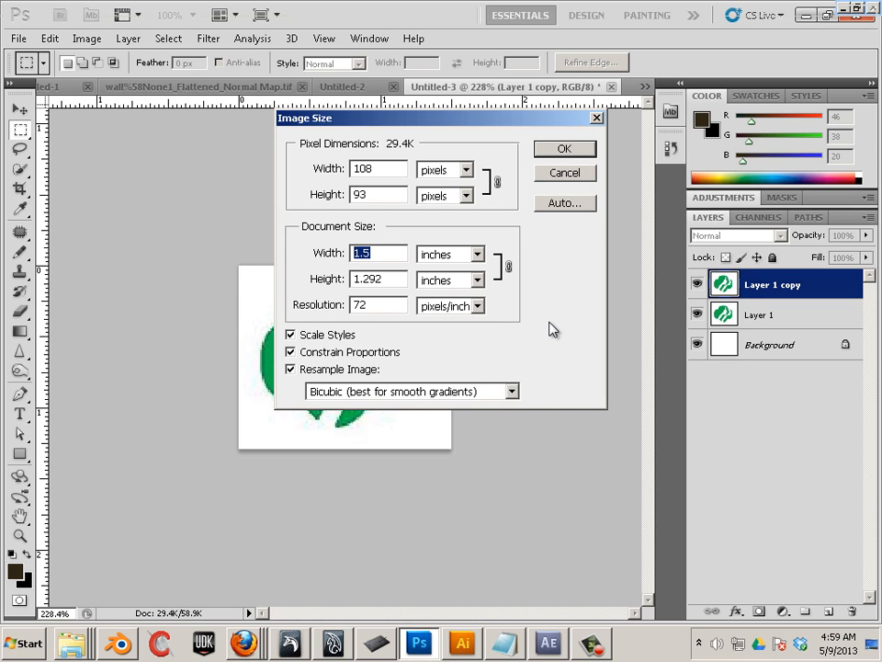
pyautogui.doubleClick(355, 169)
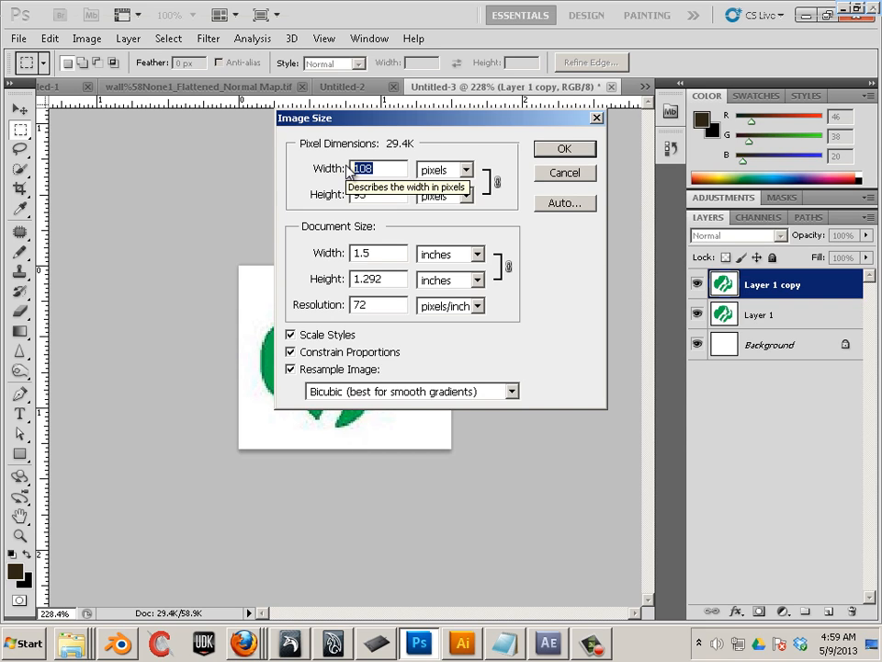
pyautogui.write('1024')
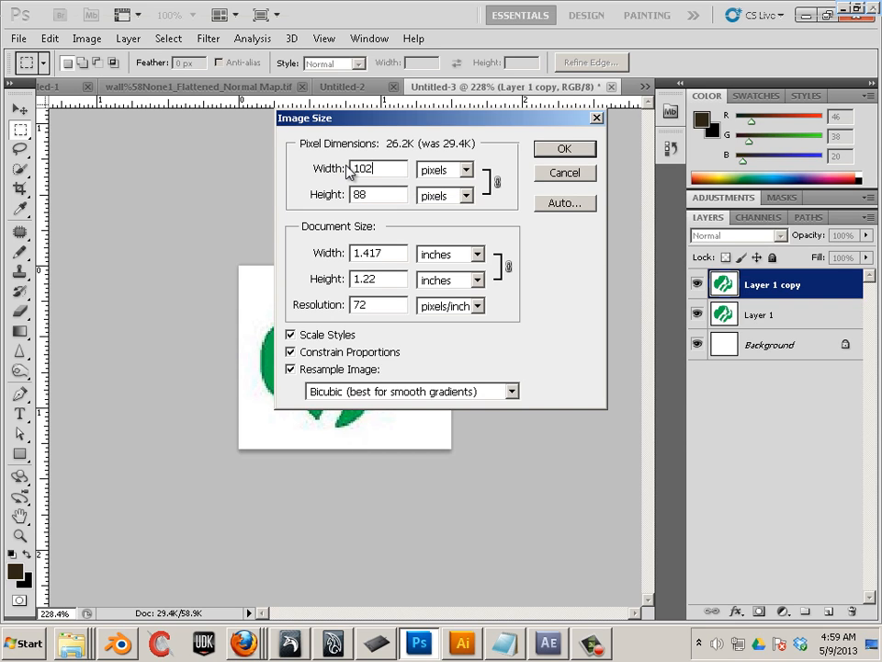
pyautogui.click(548, 152)
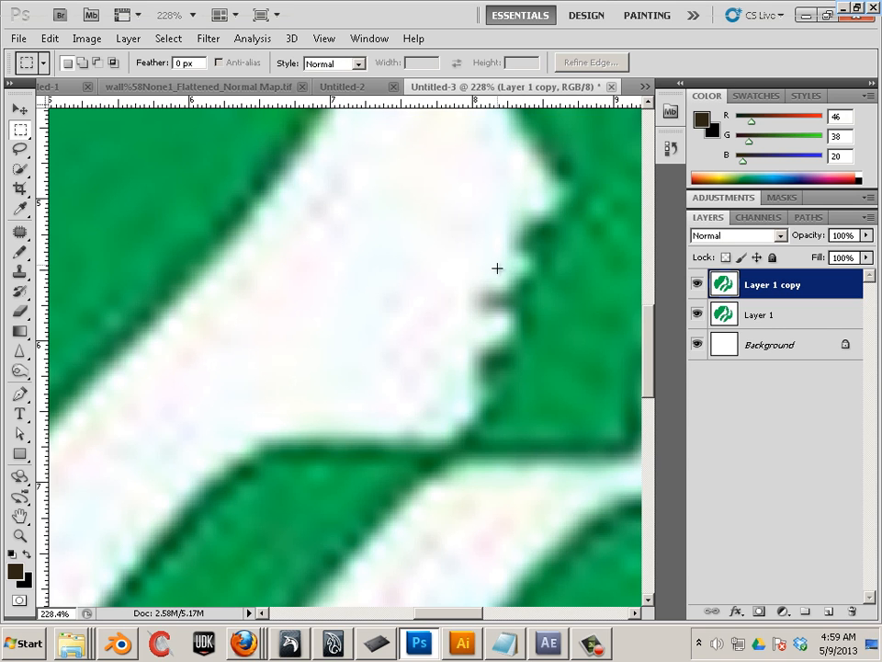
# Apply a Gaussian Blur with a radius of 4.4 pixels to the duplicated logo layer.
pyautogui.scroll(-4, 496, 267)
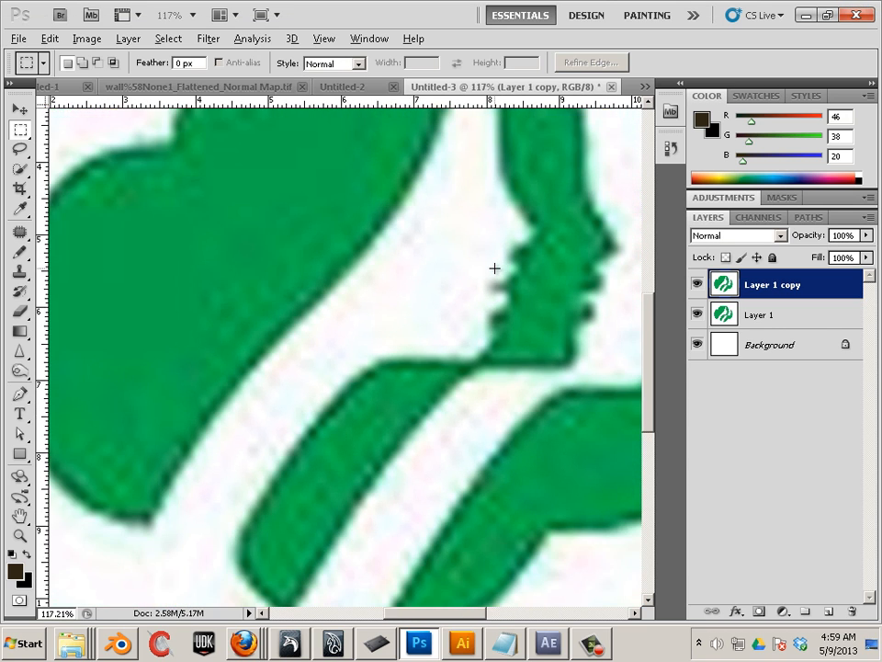
pyautogui.scroll(-1, 494, 267)
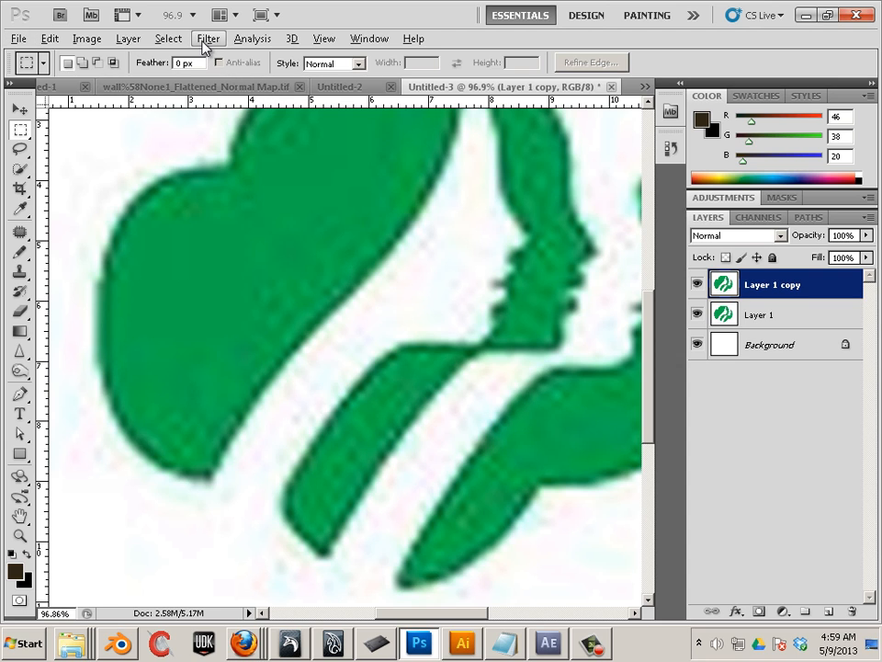
pyautogui.click(206, 41)
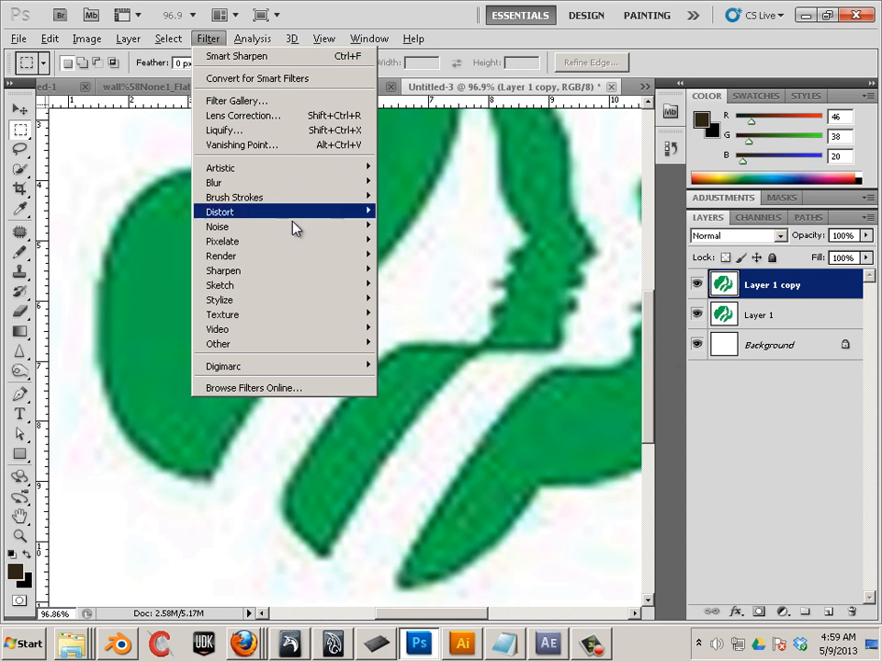
pyautogui.moveTo(294, 186)
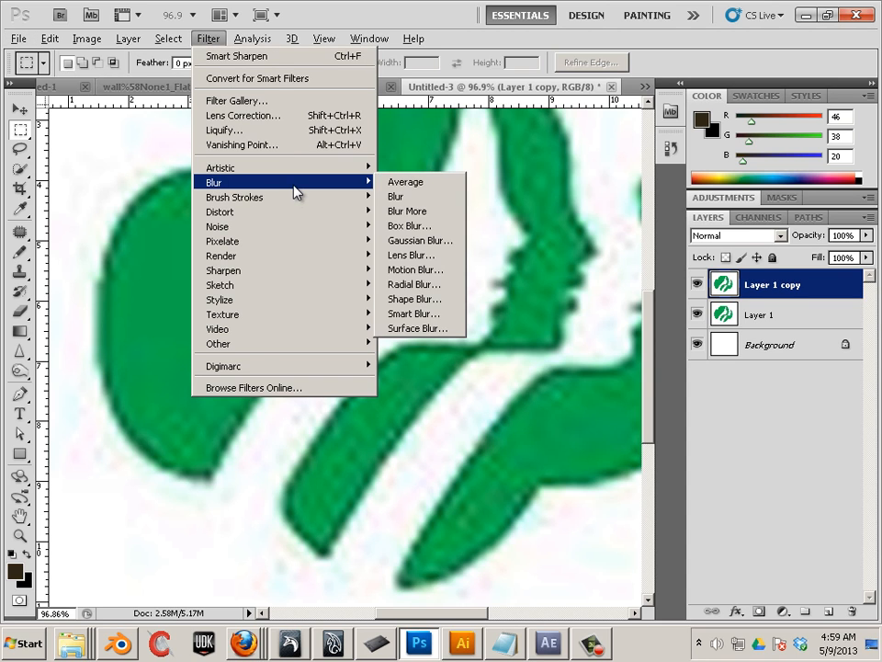
pyautogui.click(435, 241)
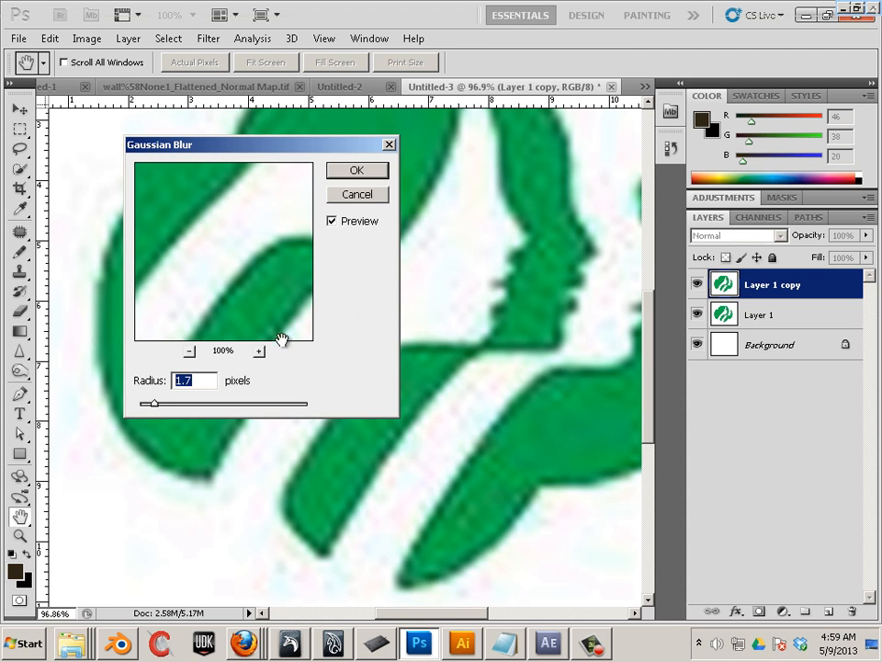
pyautogui.moveTo(149, 404); pyautogui.dragTo(182, 410)
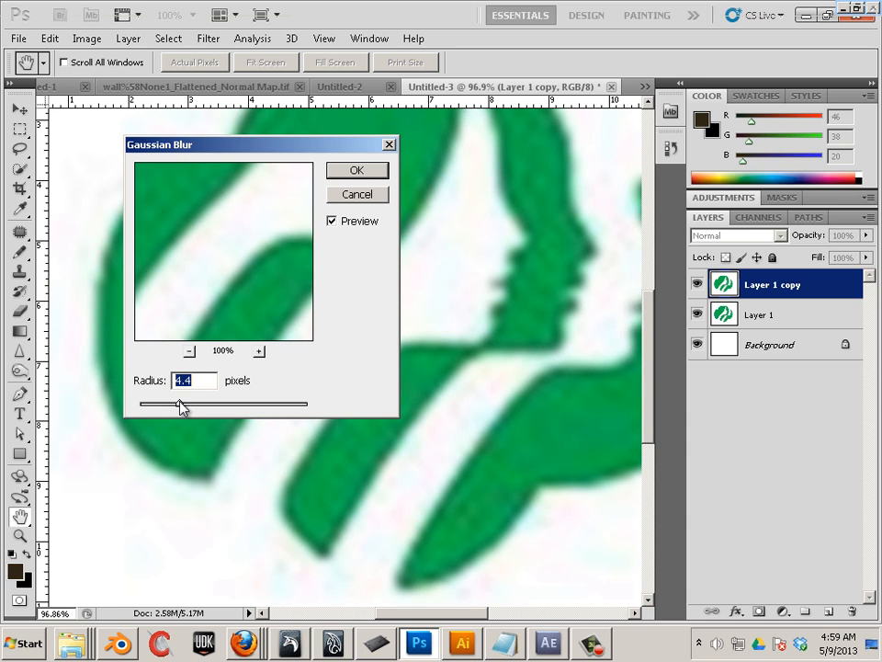
pyautogui.click(357, 171)
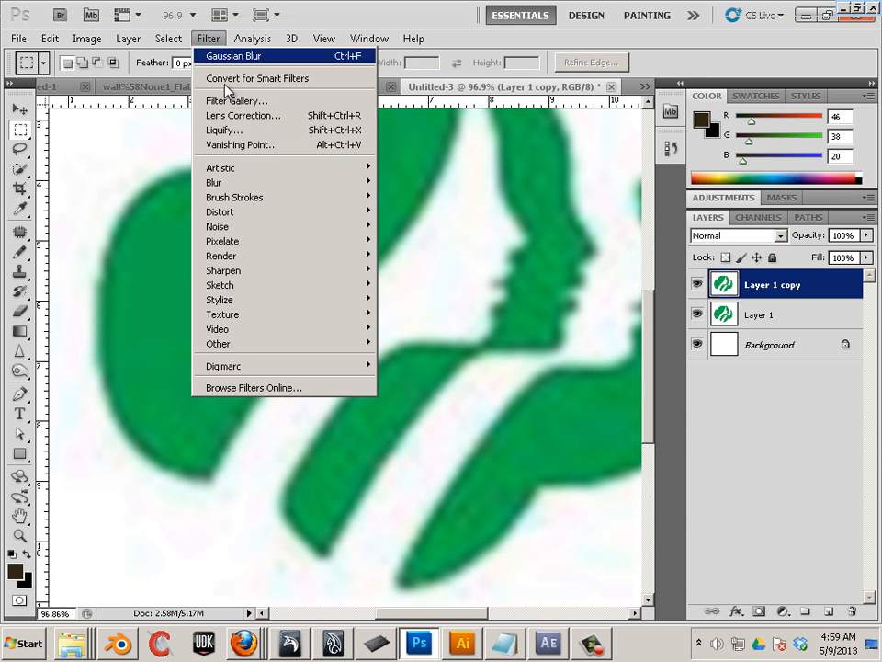
# Apply Smart Sharpen to the blurred logo layer with an amount of 180%, a radius of 26.3 px and Gaussian Blur removal.
pyautogui.click(207, 38)
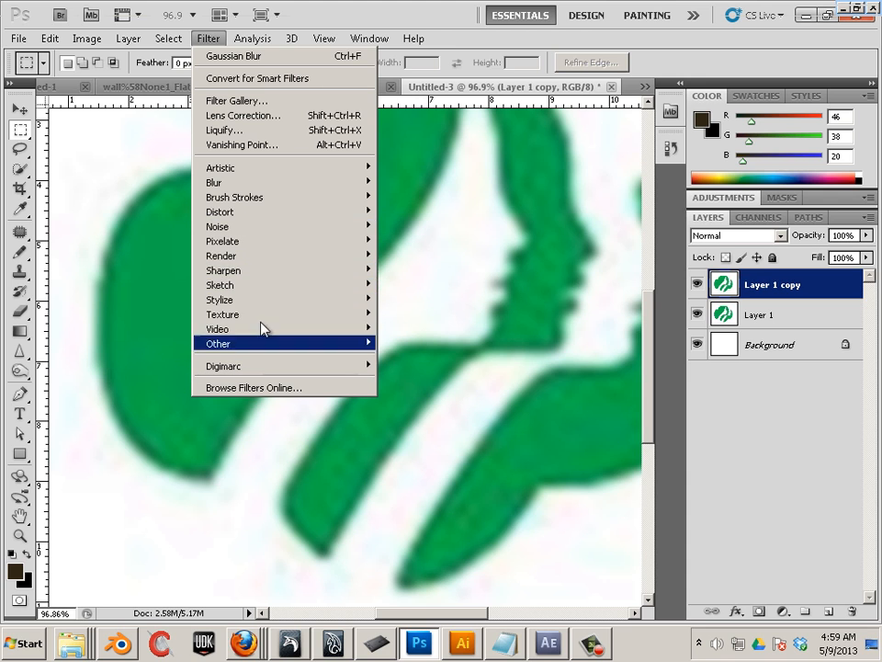
pyautogui.moveTo(266, 272)
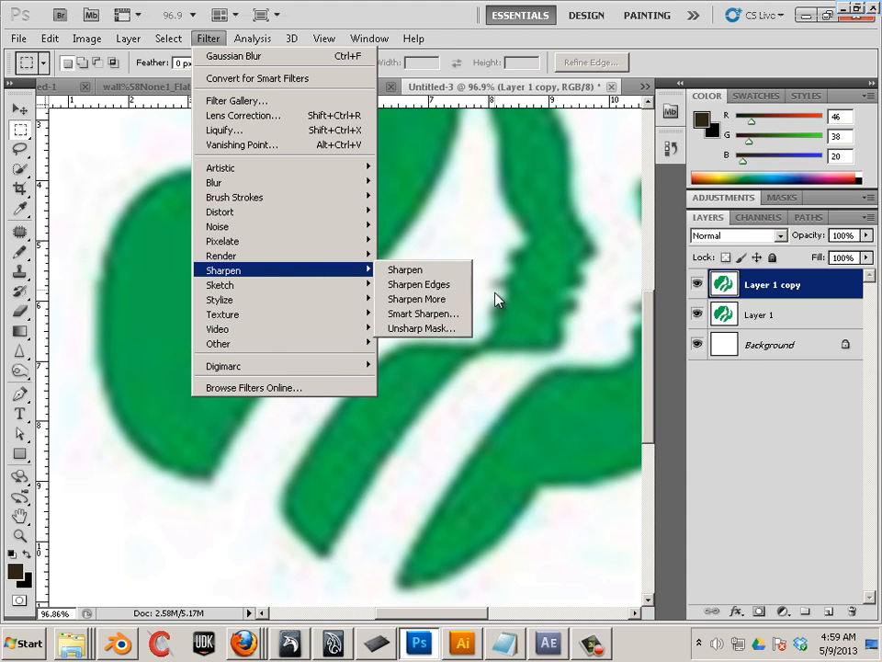
pyautogui.click(450, 313)
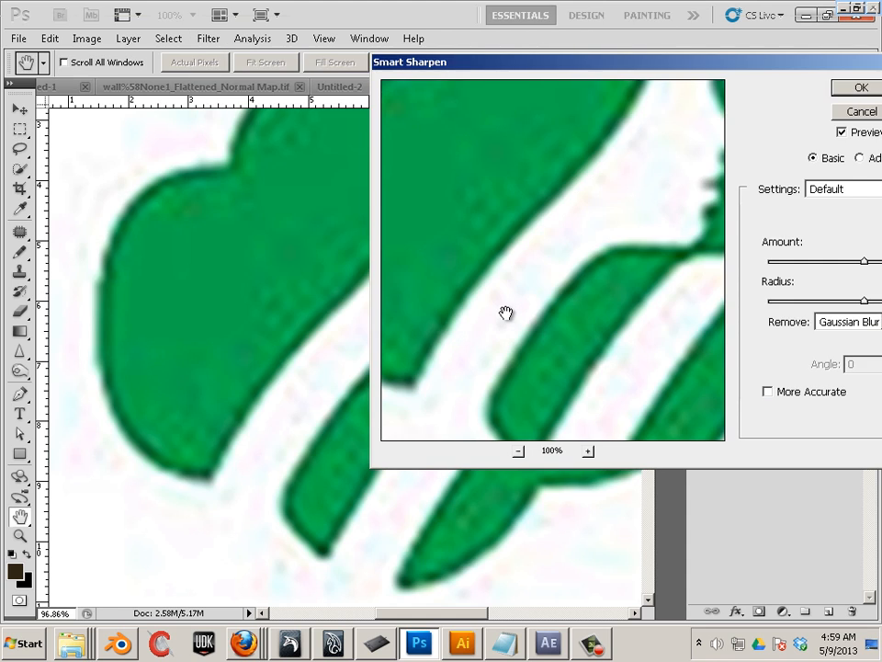
pyautogui.moveTo(733, 63); pyautogui.dragTo(502, 110)
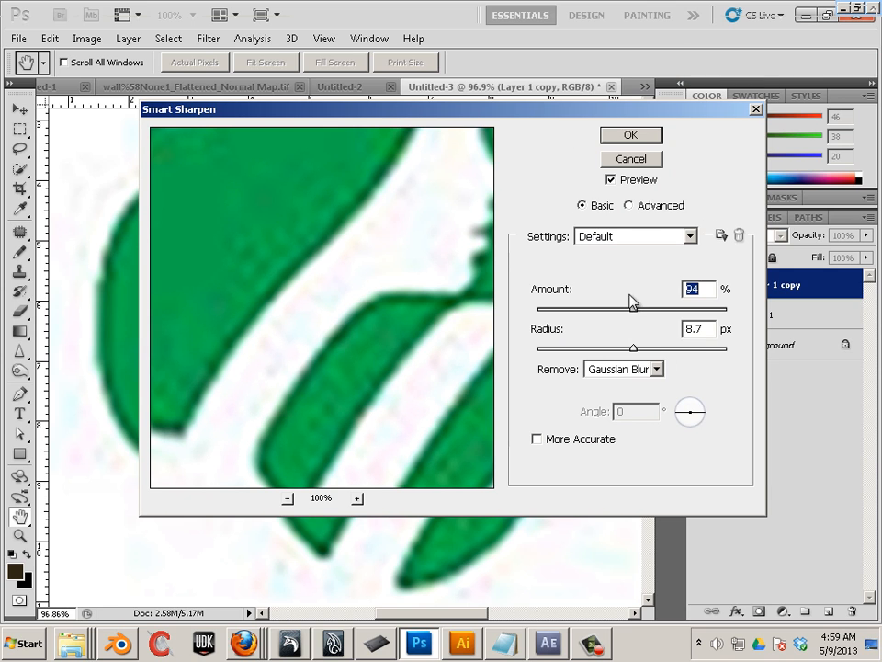
pyautogui.moveTo(630, 306); pyautogui.dragTo(657, 309)
pyautogui.moveTo(643, 350); pyautogui.dragTo(687, 349)
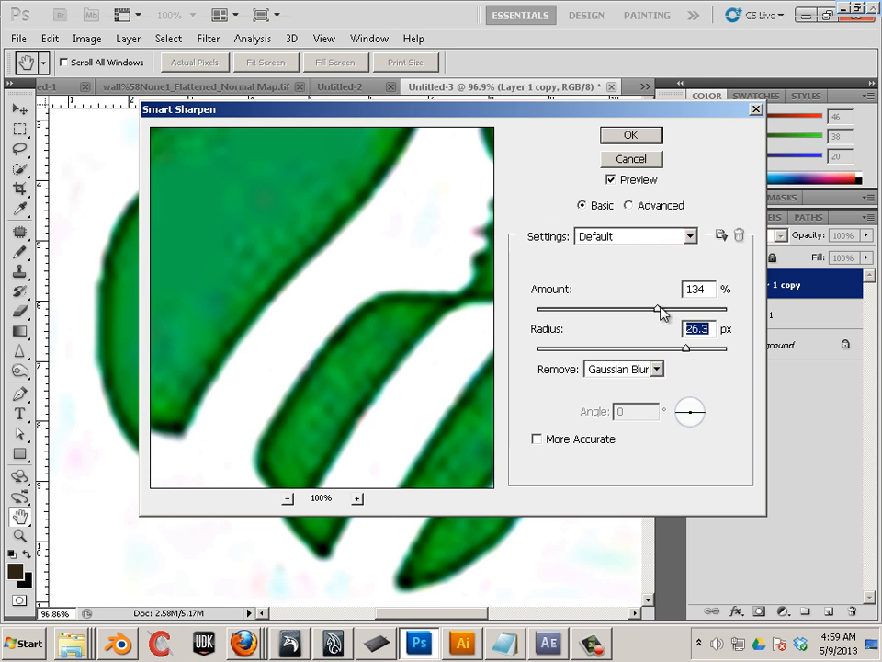
pyautogui.moveTo(660, 309); pyautogui.dragTo(685, 313)
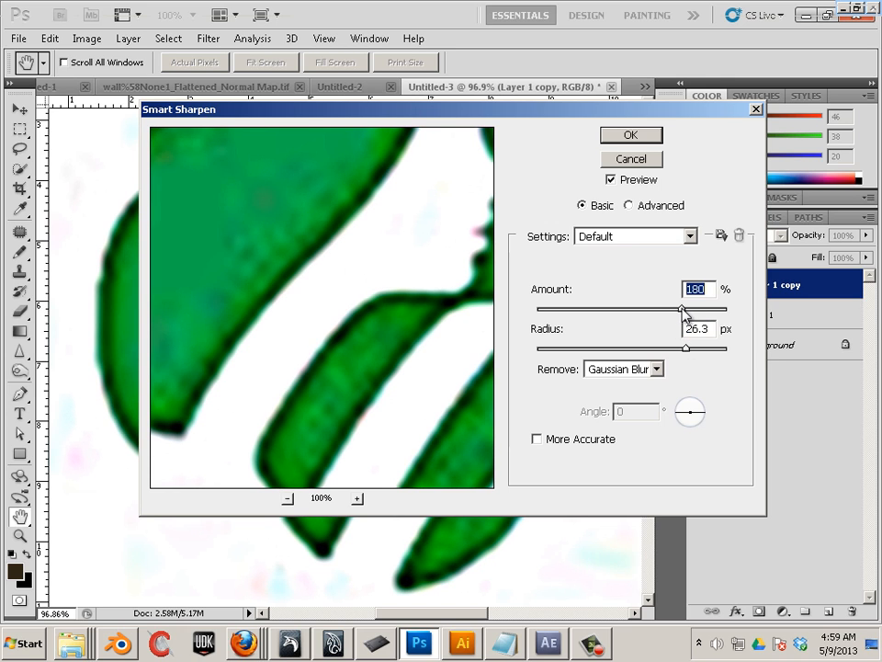
pyautogui.click(648, 136)
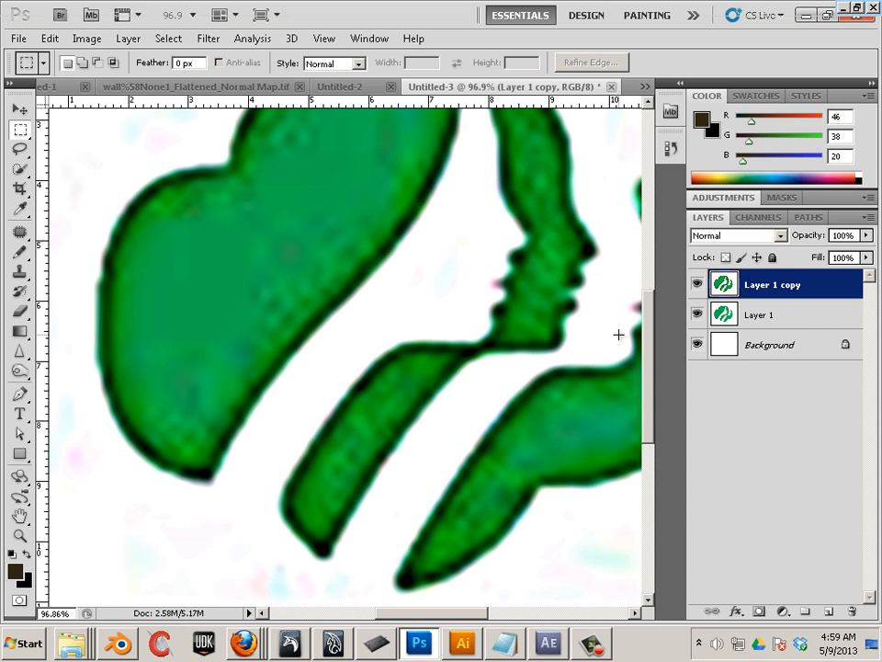
# Save the document as girl in Photoshop format over the existing file, with Maximize Compatibility on.
pyautogui.click(19, 38)
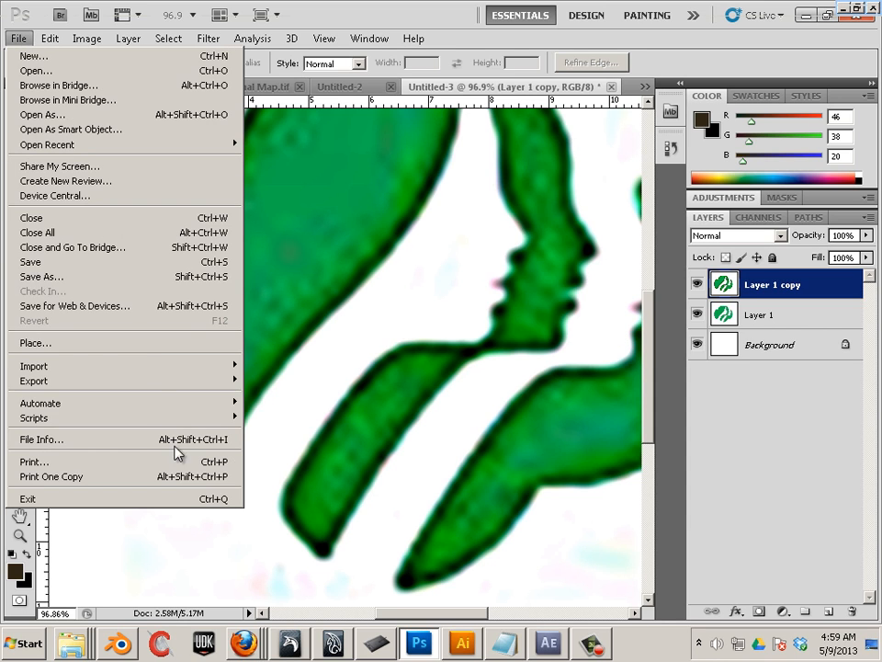
pyautogui.click(156, 277)
pyautogui.click(359, 210)
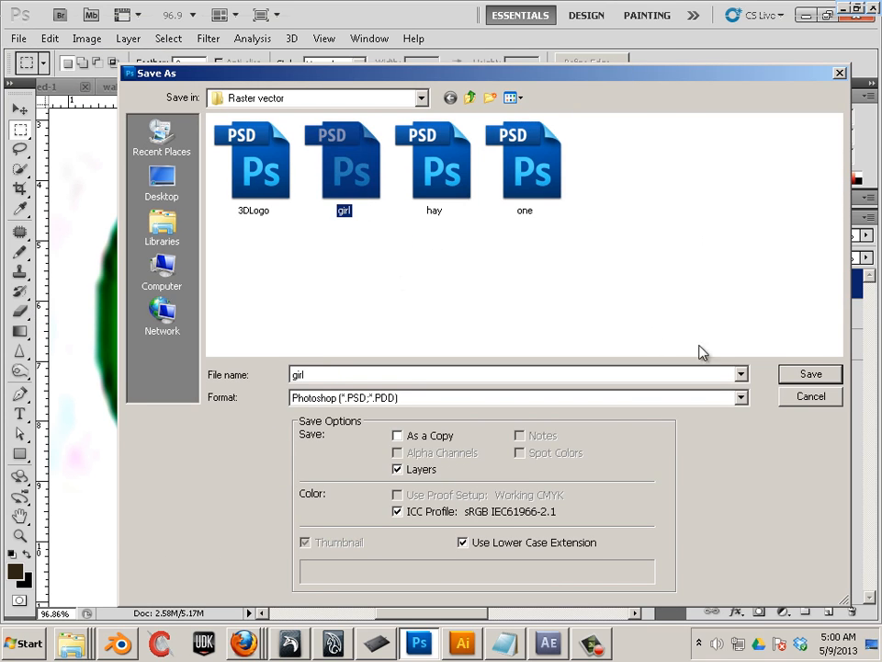
pyautogui.click(816, 375)
pyautogui.click(414, 253)
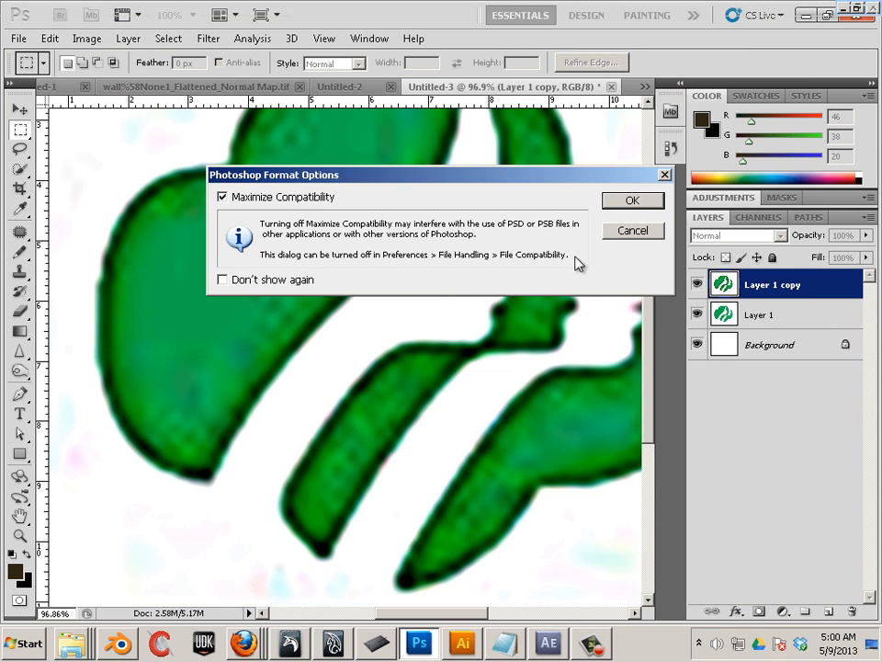
pyautogui.click(631, 202)
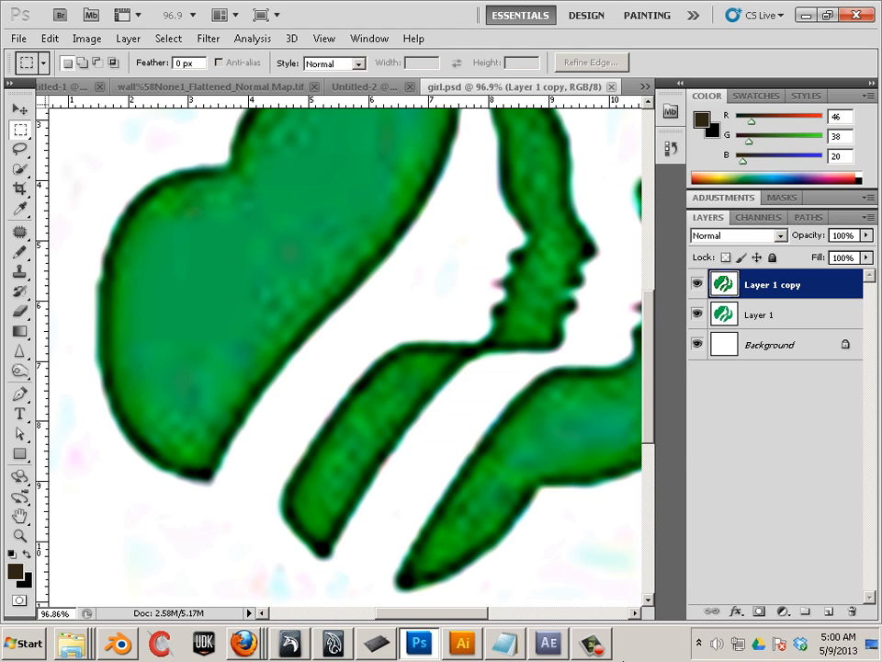
# Switch to Illustrator and open the girl PSD file, previewing the import and converting its layers to objects.
pyautogui.click(462, 643)
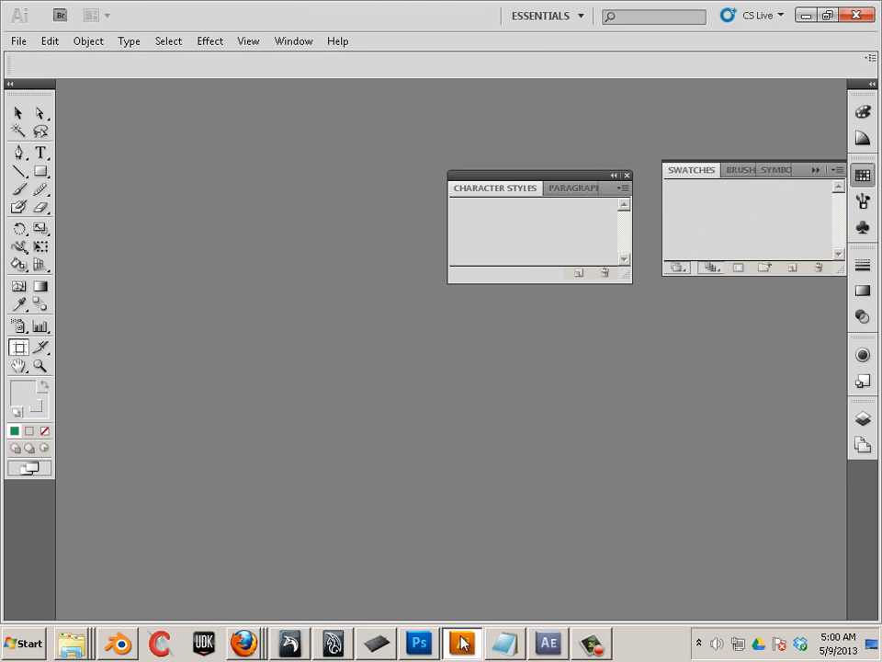
pyautogui.click(17, 42)
pyautogui.click(33, 87)
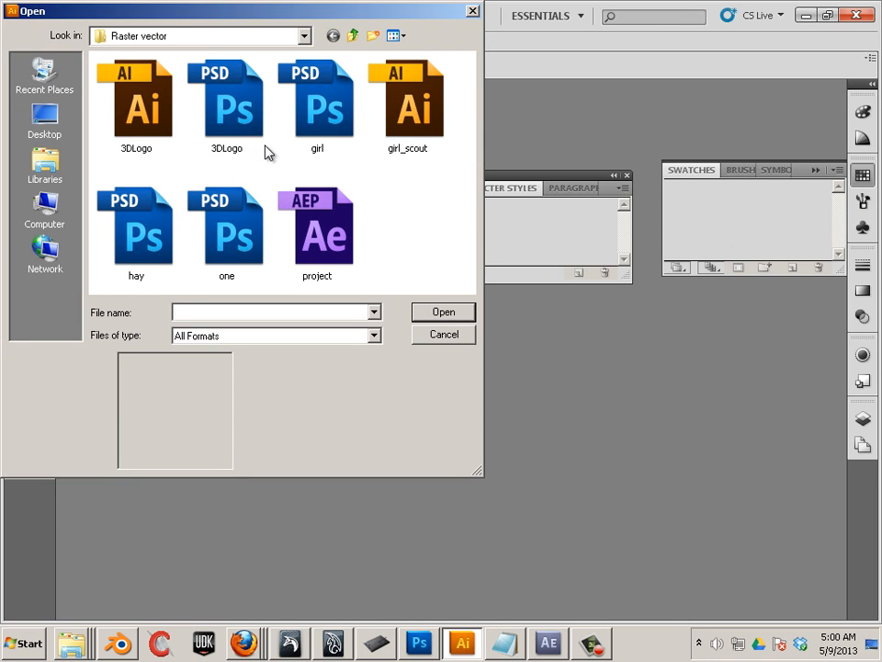
pyautogui.click(409, 114)
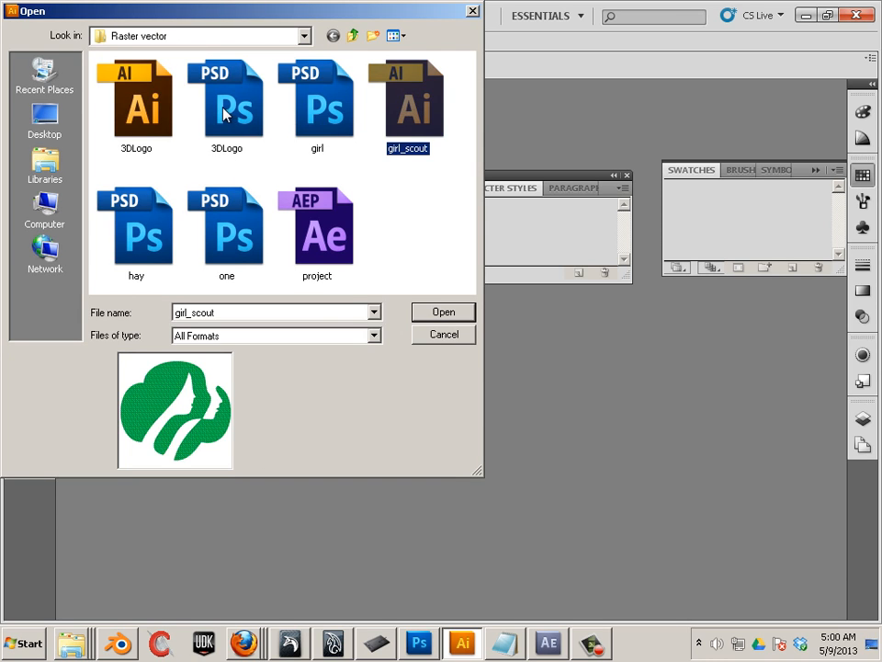
pyautogui.click(166, 113)
pyautogui.click(255, 112)
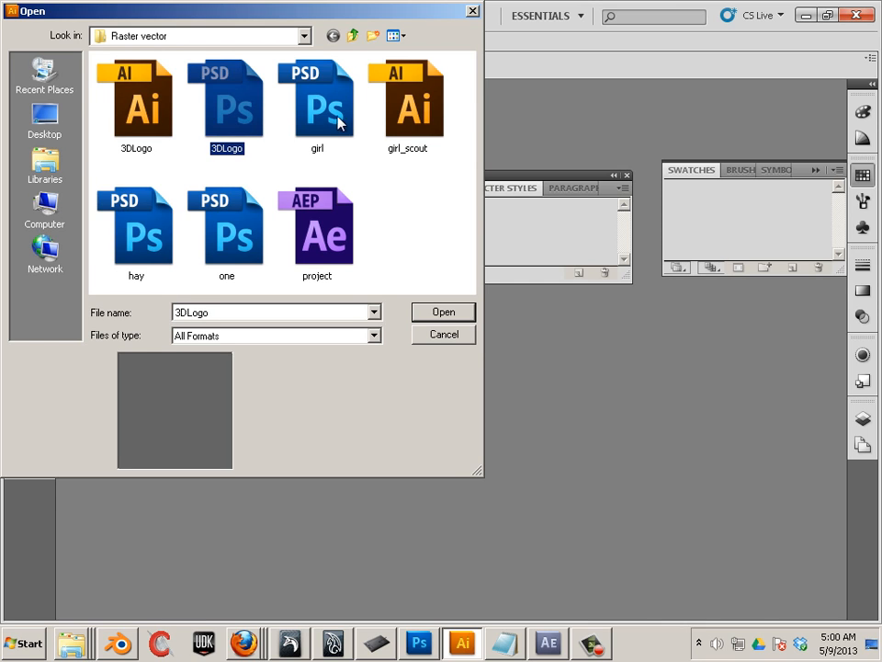
pyautogui.click(339, 121)
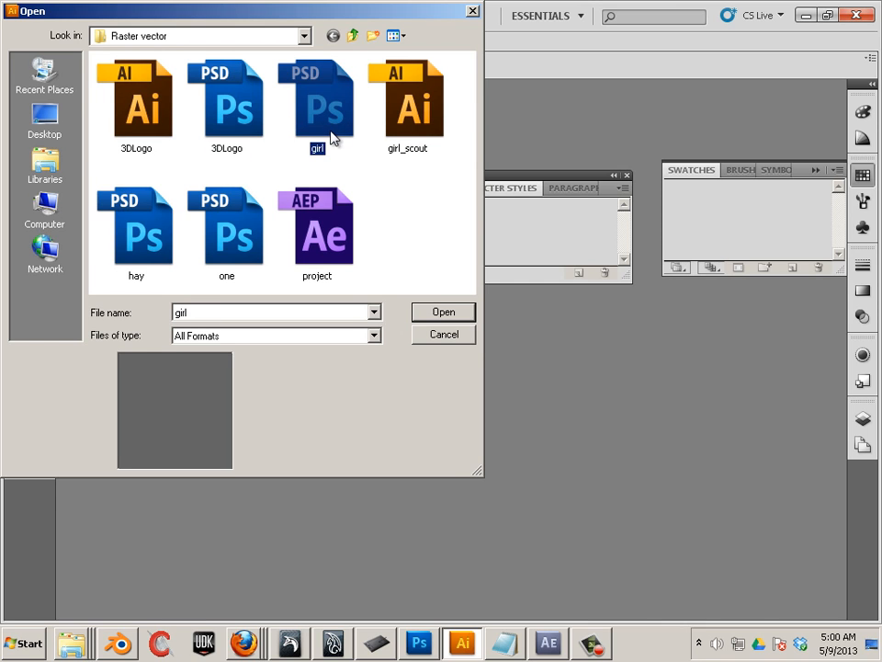
pyautogui.click(447, 314)
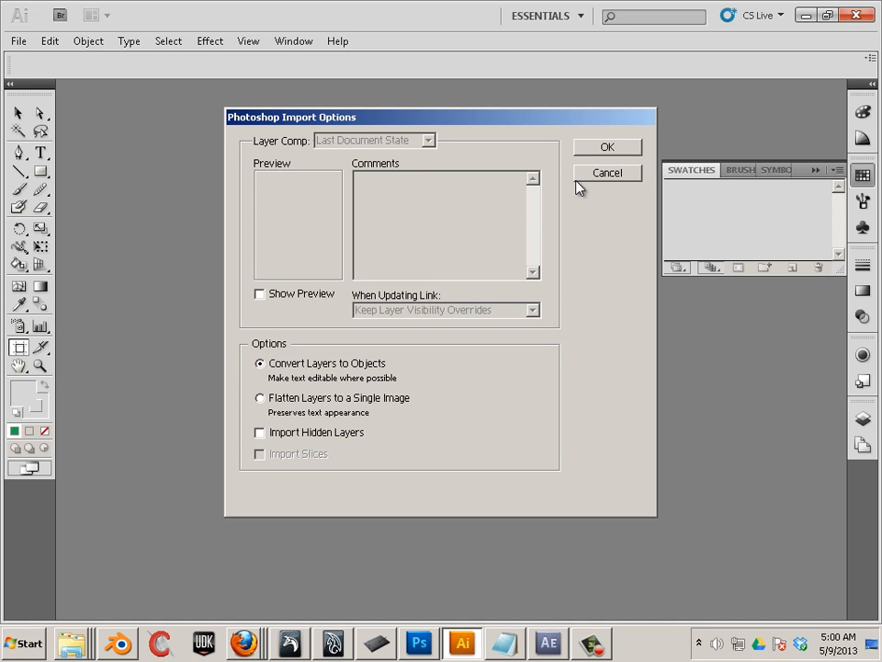
pyautogui.click(261, 294)
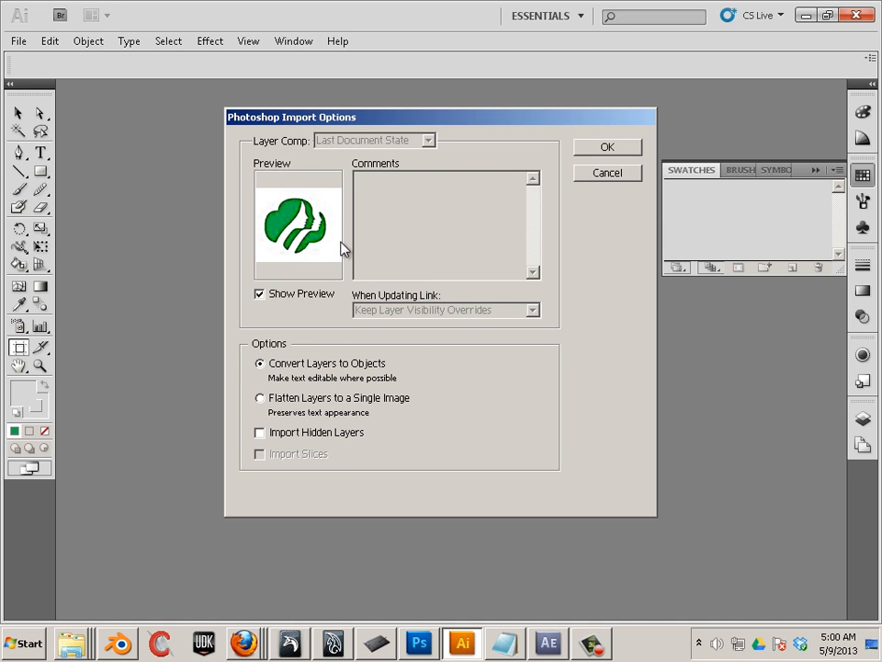
pyautogui.click(606, 149)
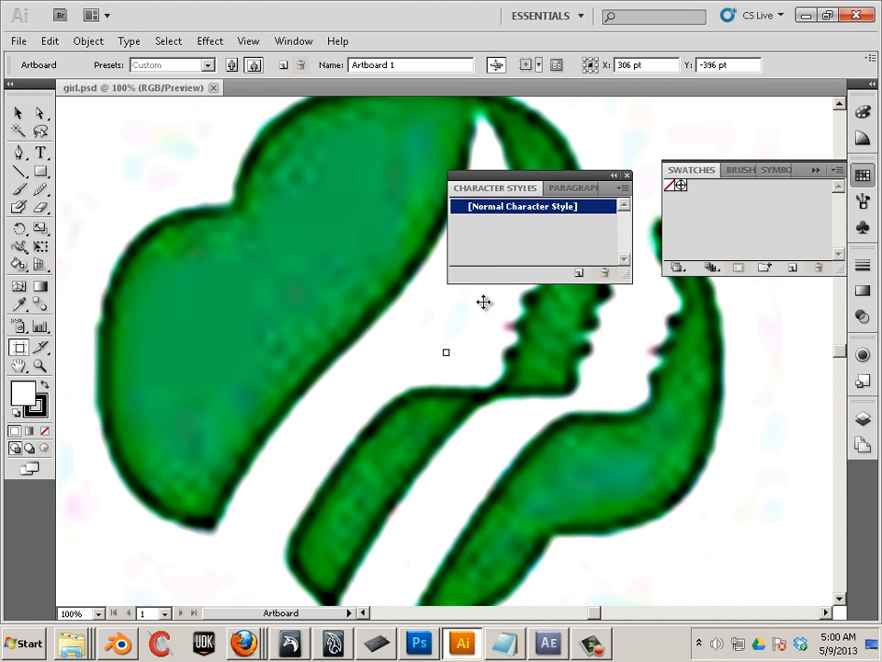
# Hide the Layer 1 Image and Background Image layers and make the Layer 1 copy Image layer active.
pyautogui.click(862, 419)
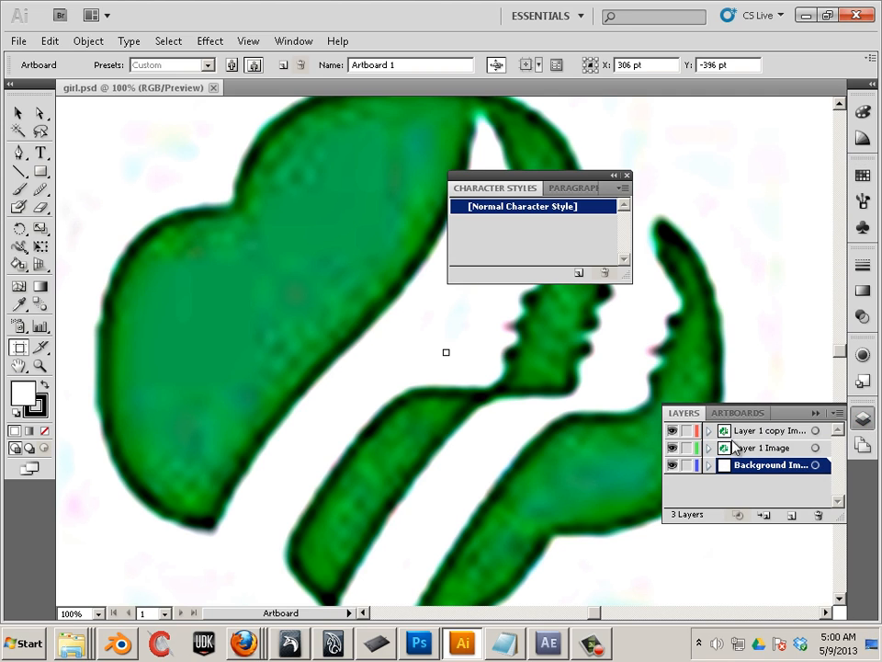
pyautogui.click(672, 447)
pyautogui.click(763, 431)
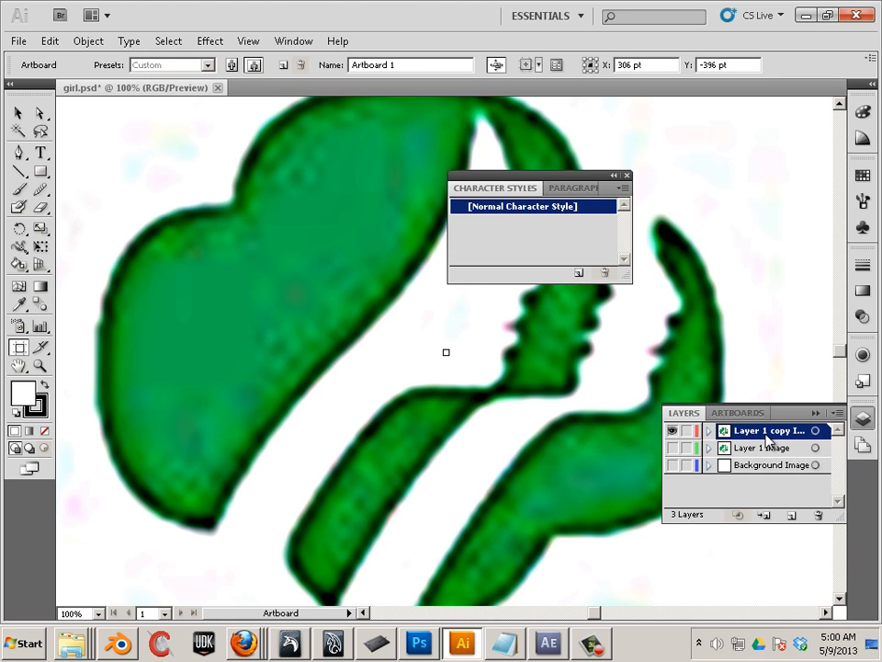
pyautogui.click(350, 300)
pyautogui.scroll(-2, 458, 292)
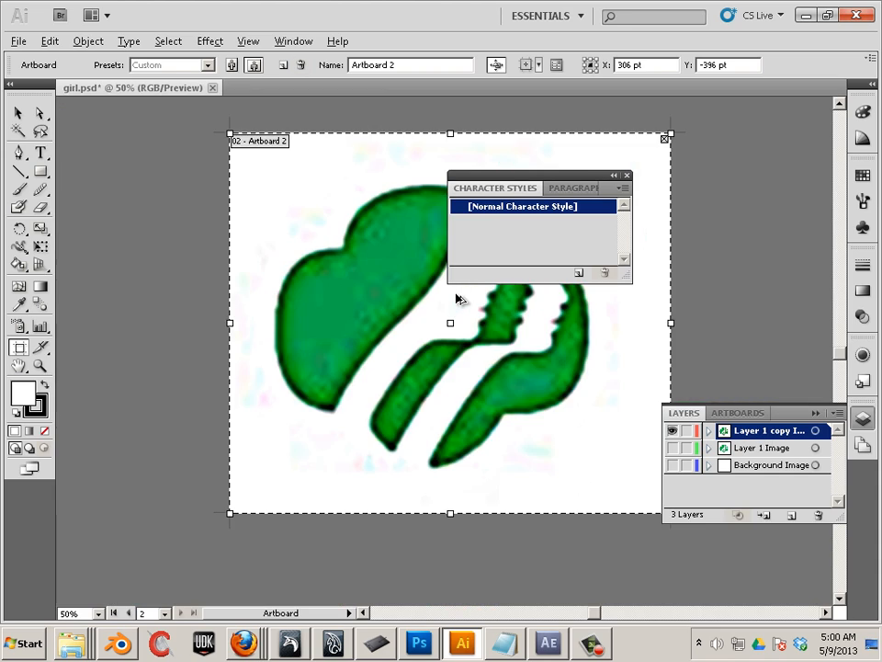
# Select the logo image, apply Live Trace with the [Default] preset, and clear the floating Character Styles palette off the logo.
pyautogui.click(17, 113)
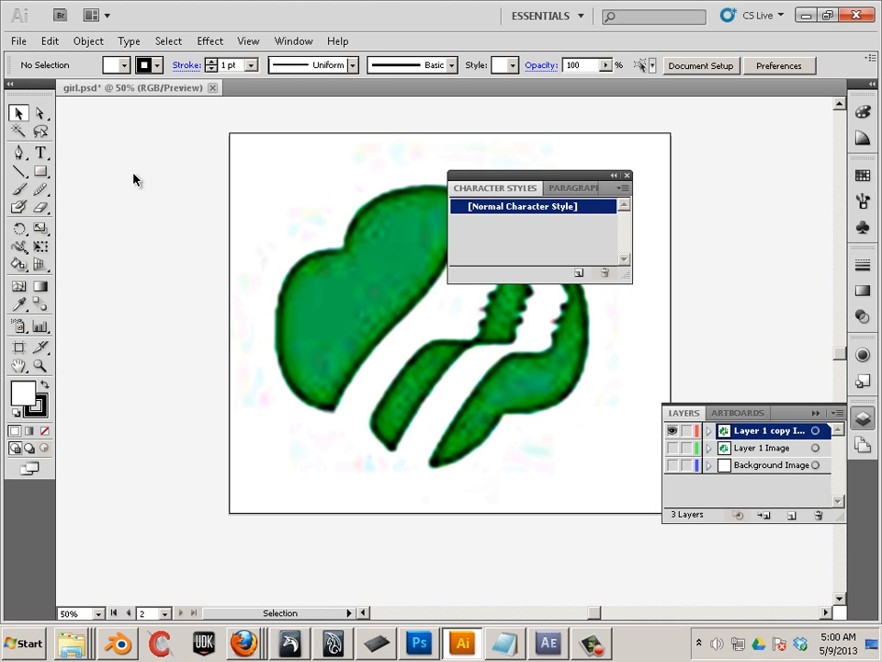
pyautogui.scroll(-1, 140, 196)
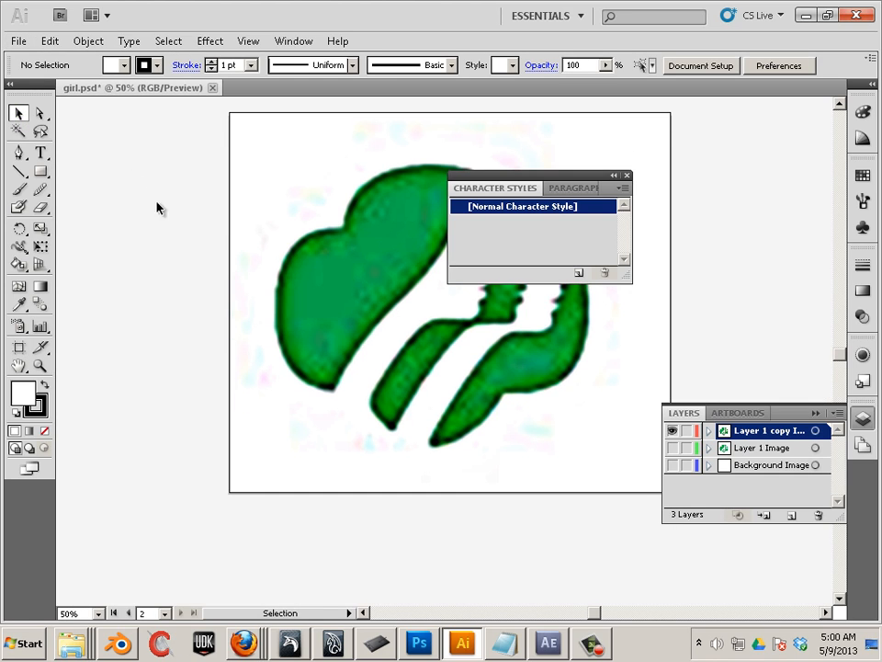
pyautogui.click(351, 275)
pyautogui.click(351, 280)
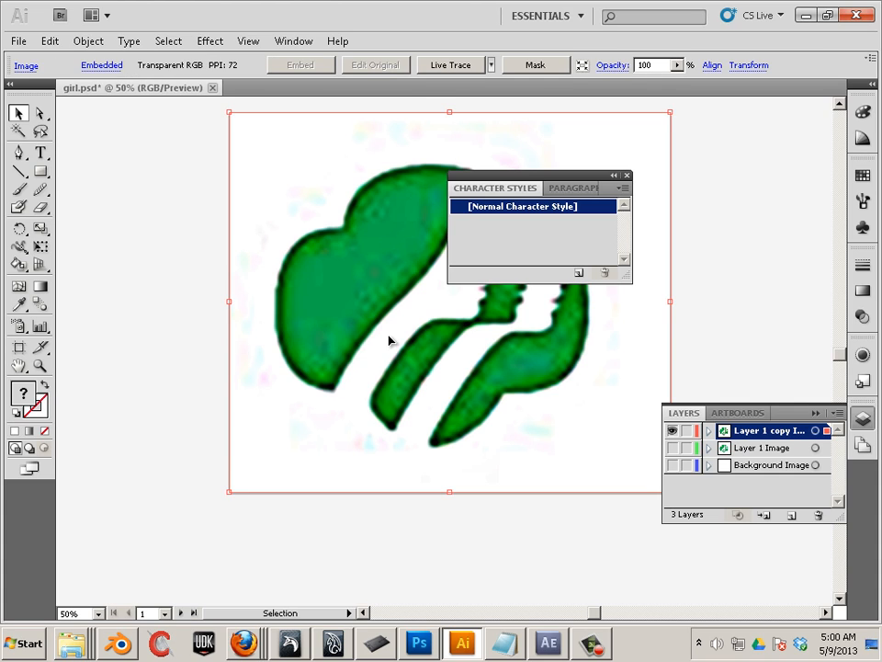
pyautogui.click(491, 66)
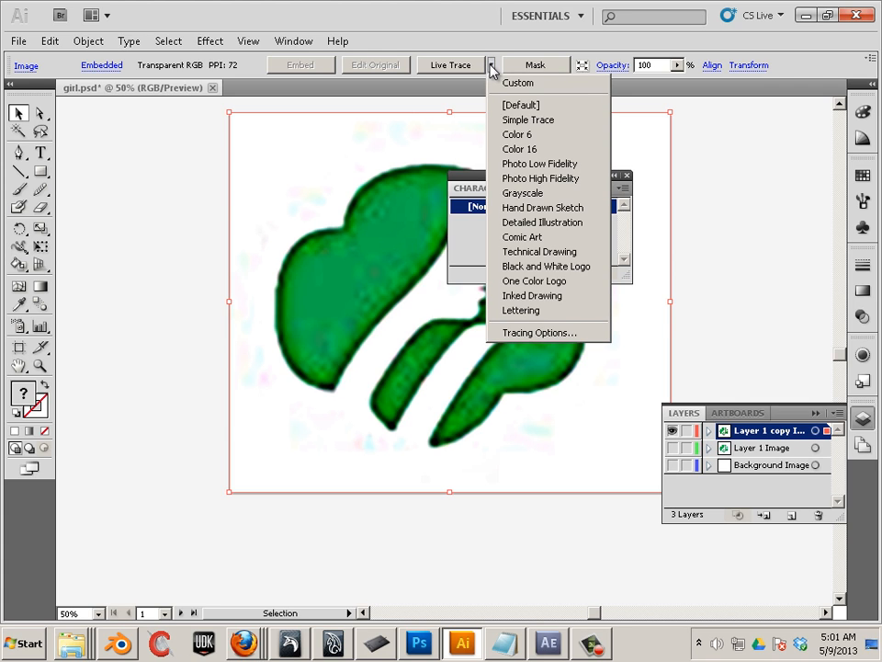
pyautogui.click(514, 105)
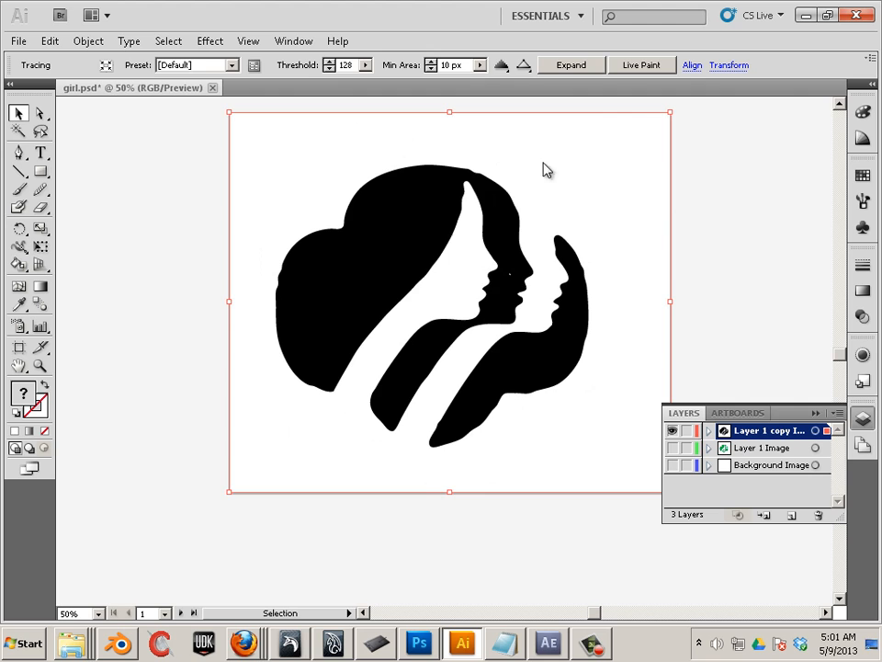
pyautogui.moveTo(706, 159); pyautogui.dragTo(705, 159)
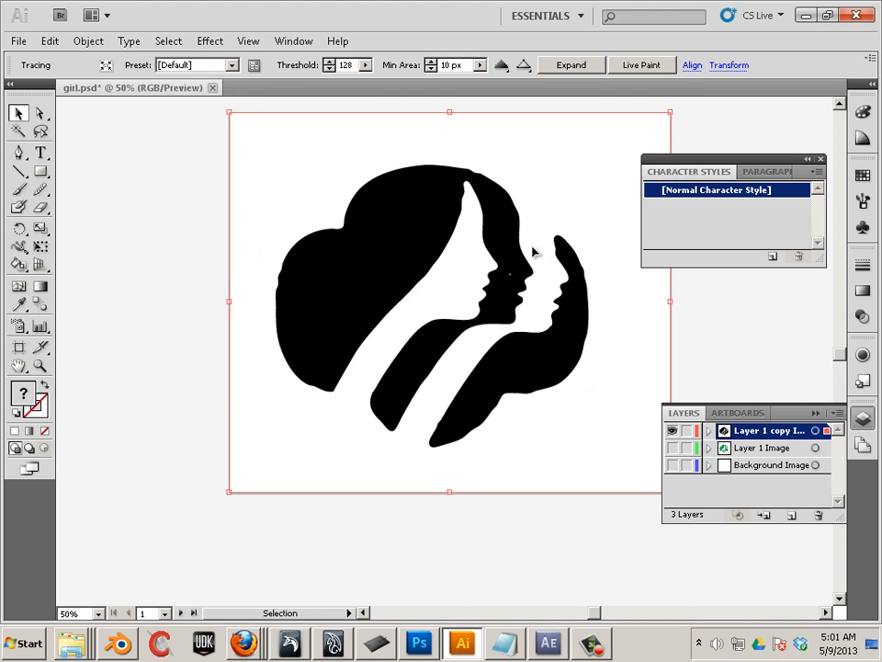
# Turn on Ignore White in the logo's tracing options and preview the result with the whole logo in view.
pyautogui.scroll(2, 531, 250)
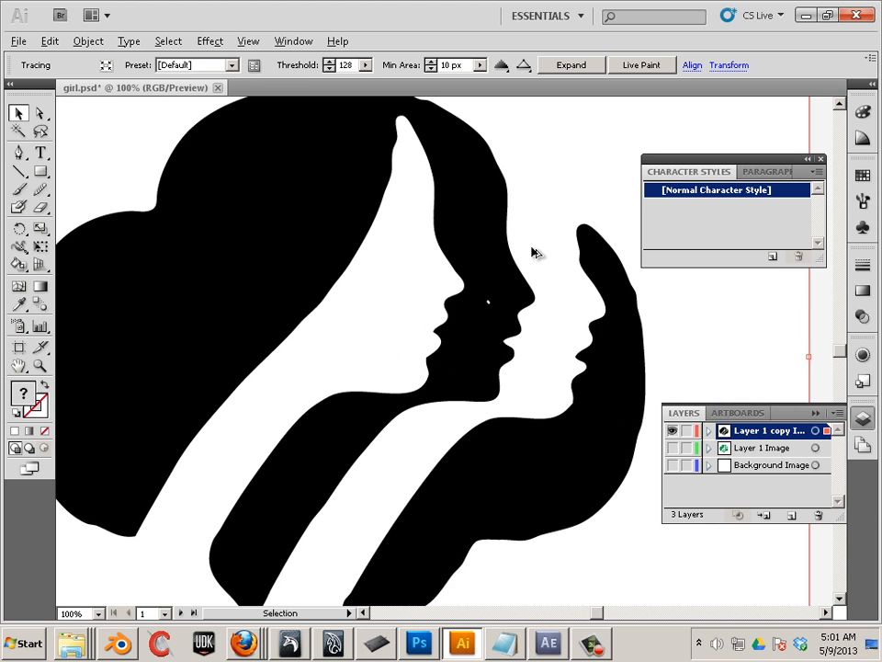
pyautogui.scroll(-1, 531, 250)
pyautogui.press('alt')
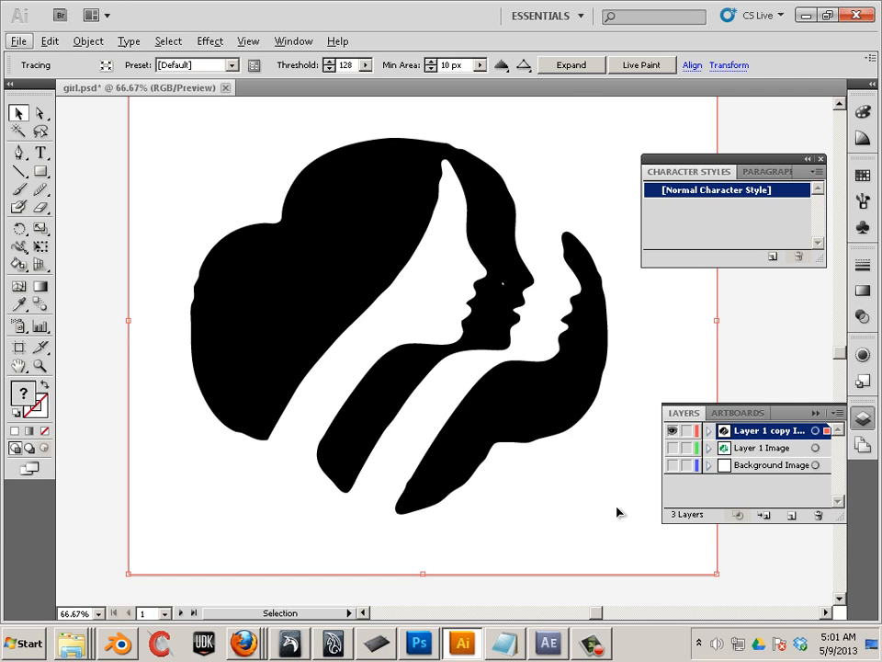
pyautogui.press('alt')
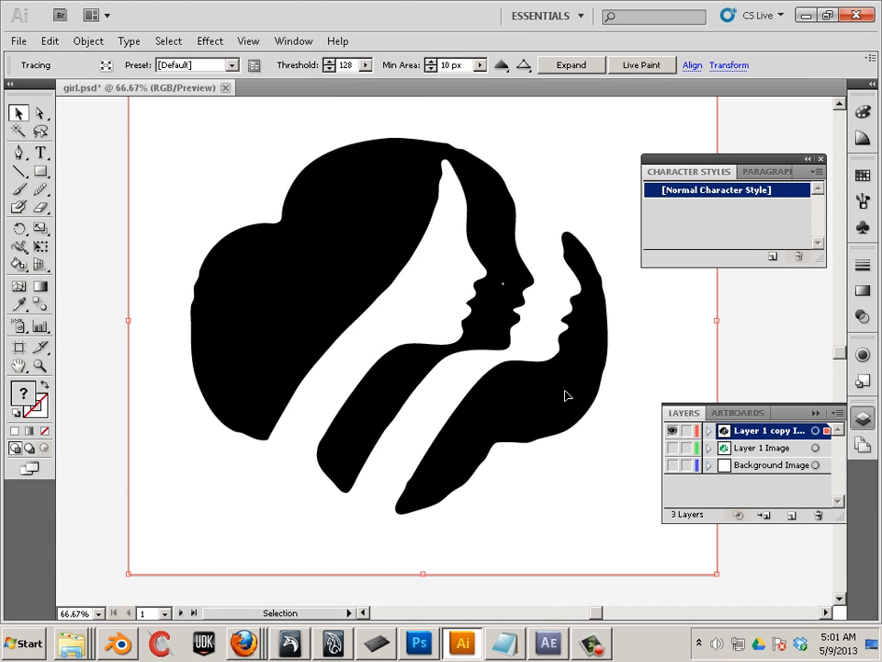
pyautogui.click(253, 66)
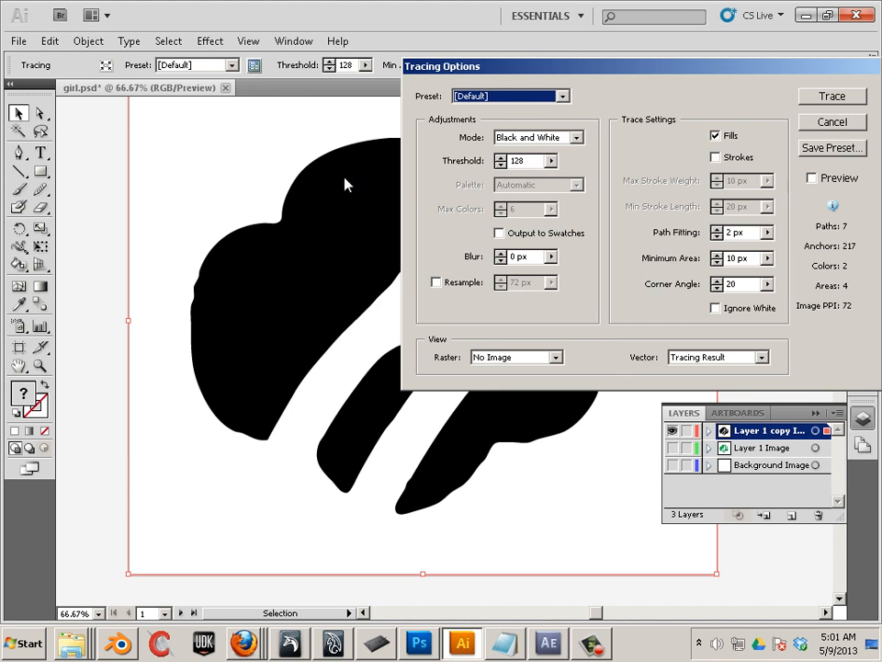
pyautogui.click(713, 307)
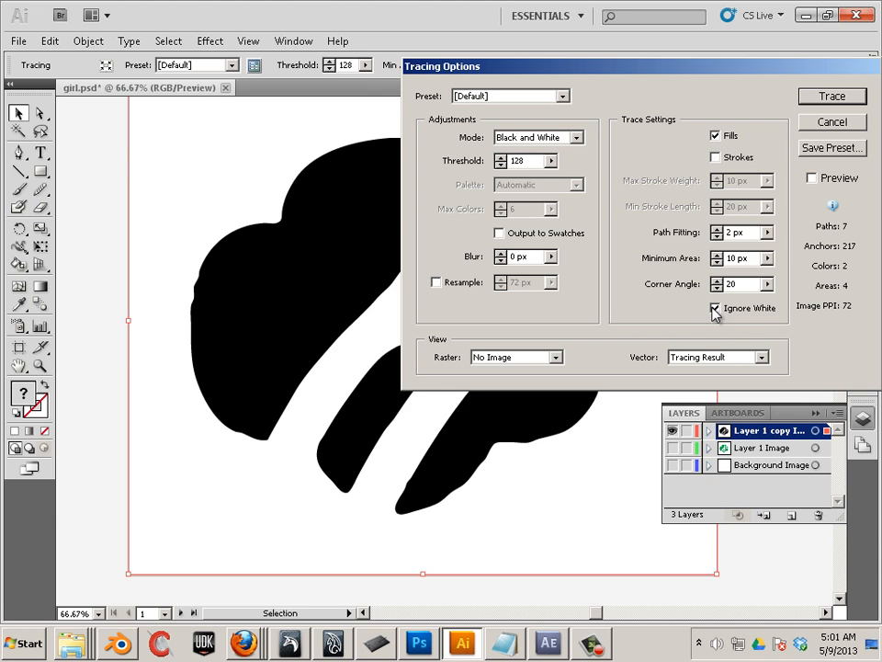
pyautogui.click(812, 178)
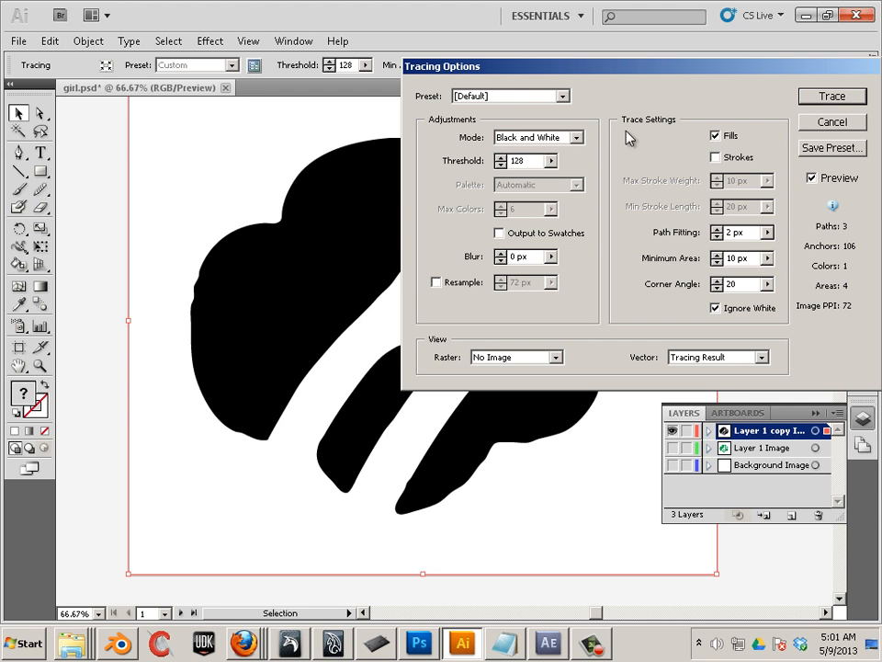
pyautogui.moveTo(577, 75); pyautogui.dragTo(657, 106)
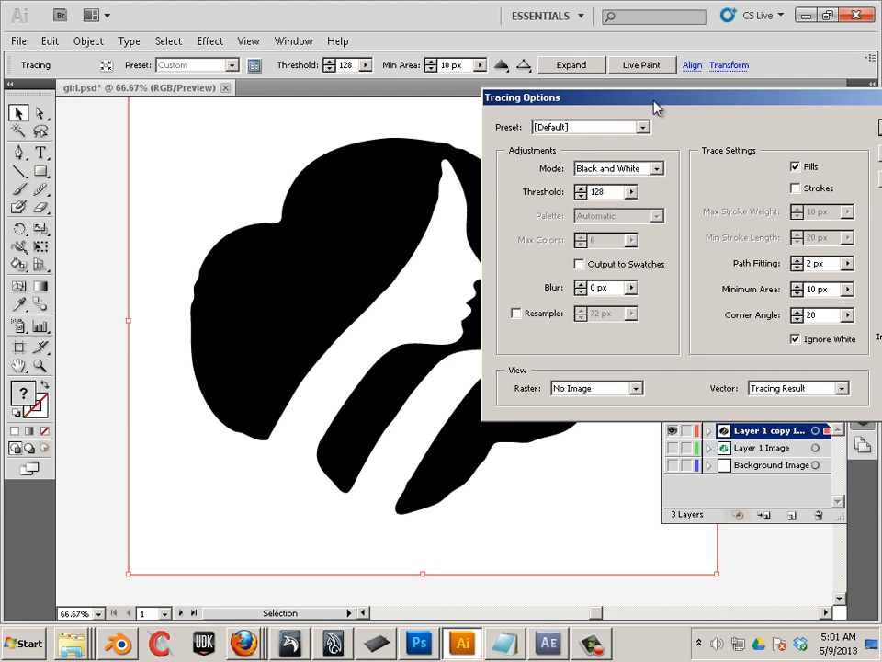
pyautogui.moveTo(567, 283)
pyautogui.mouseDown()
pyautogui.moveTo(532, 287)
pyautogui.moveTo(451, 269)
pyautogui.mouseUp()
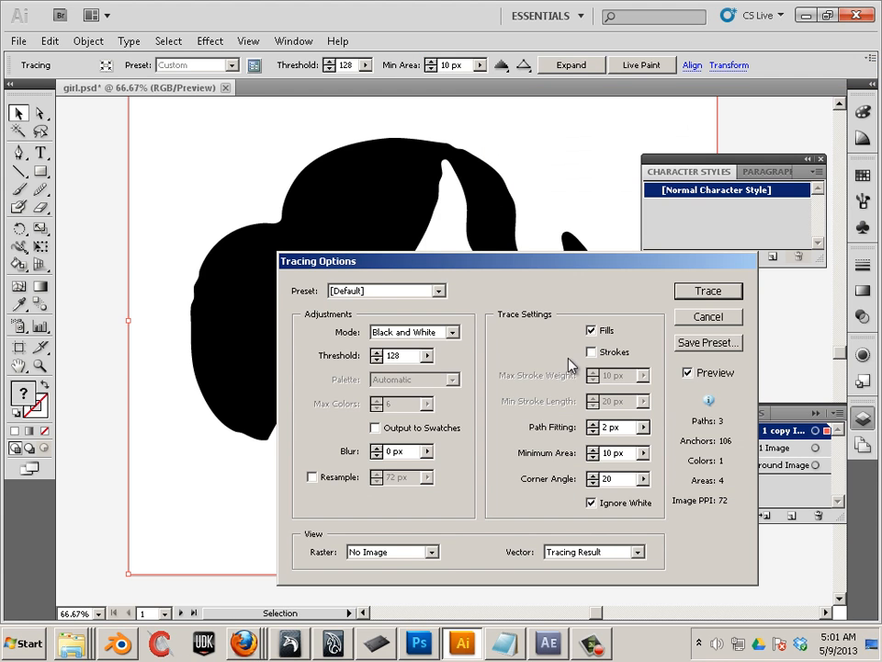
pyautogui.moveTo(712, 193)
pyautogui.mouseDown()
pyautogui.moveTo(579, 209)
pyautogui.moveTo(650, 203)
pyautogui.mouseUp()
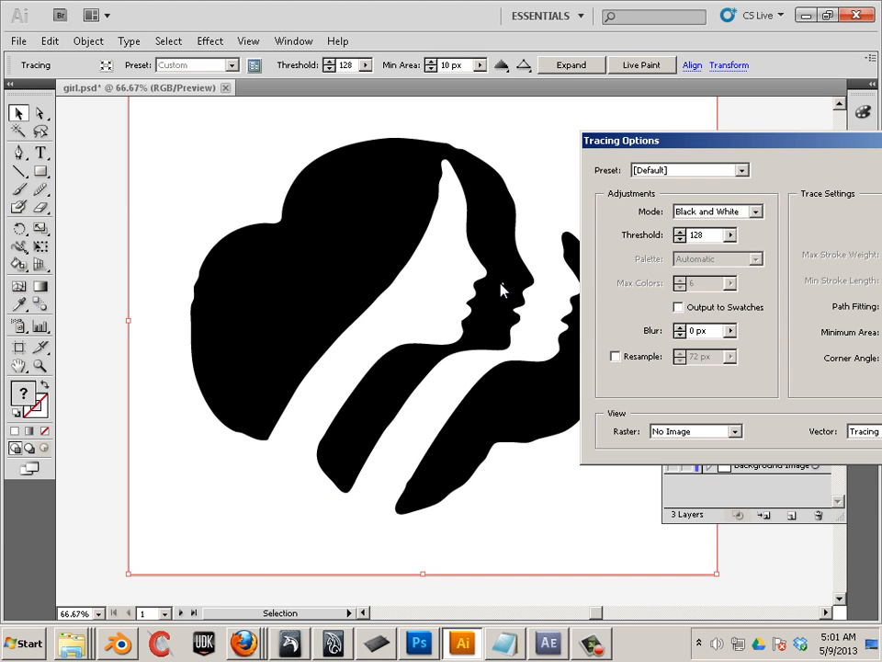
# Set the tracing blur to 0.1 px and the threshold to 130, then retrace the logo.
pyautogui.click(680, 327)
pyautogui.click(679, 239)
pyautogui.click(679, 232)
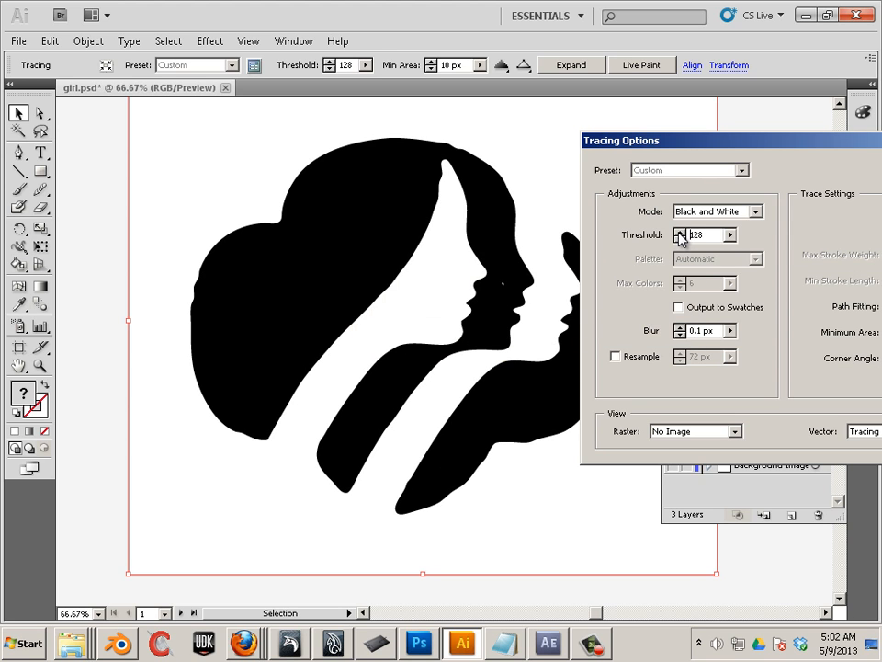
pyautogui.click(679, 232)
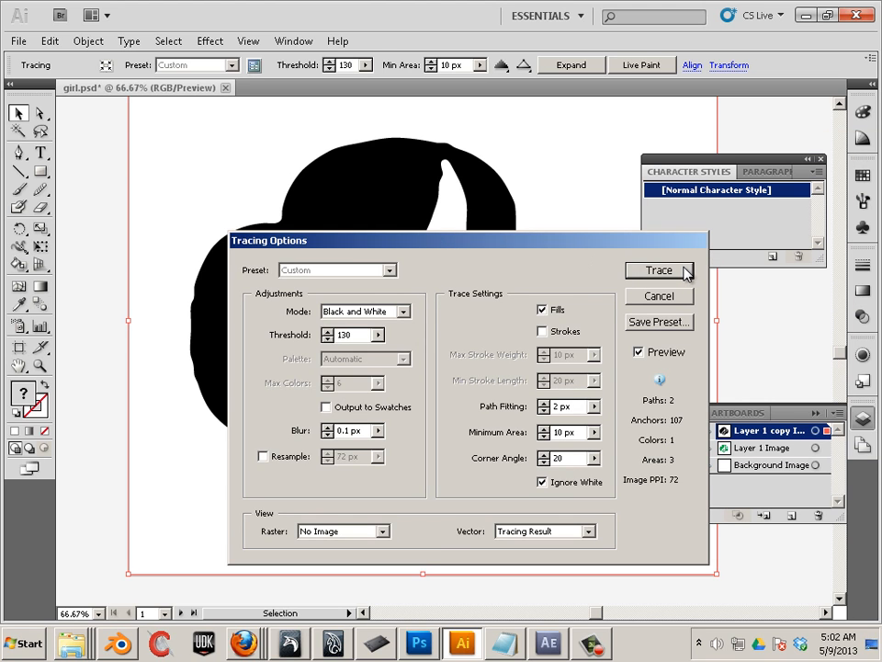
pyautogui.click(687, 270)
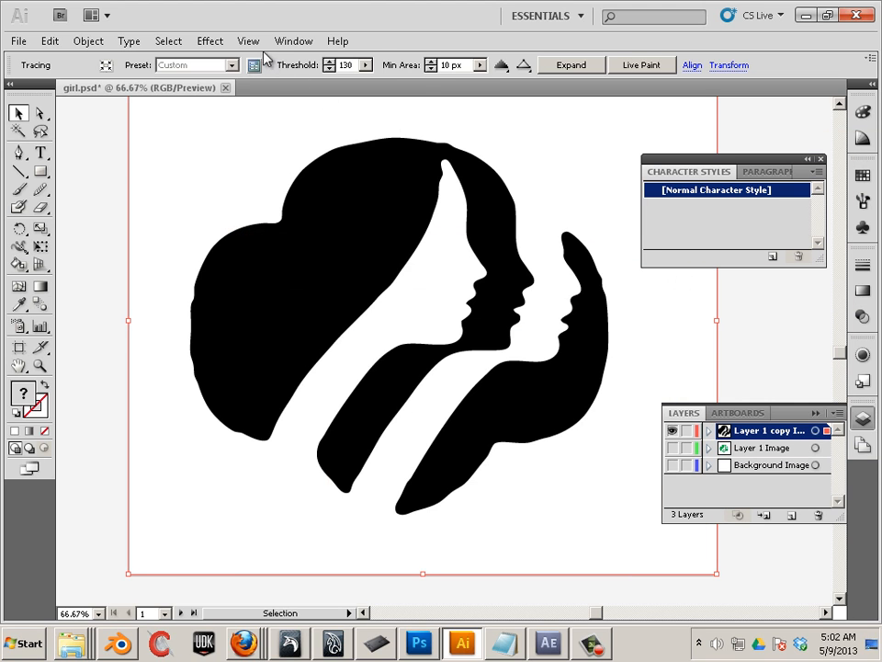
# Show the transparency grid behind the traced logo.
pyautogui.click(248, 41)
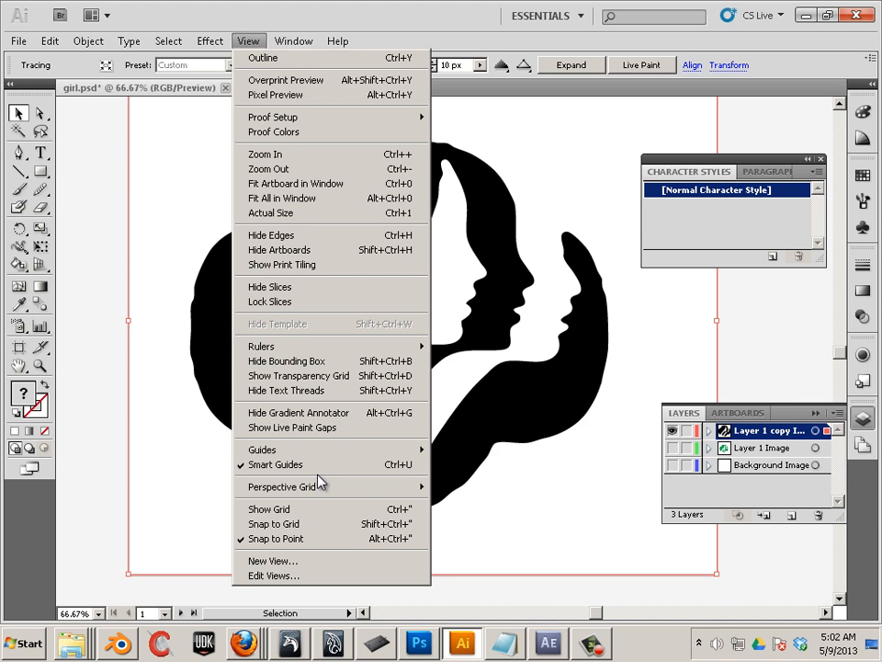
pyautogui.click(311, 377)
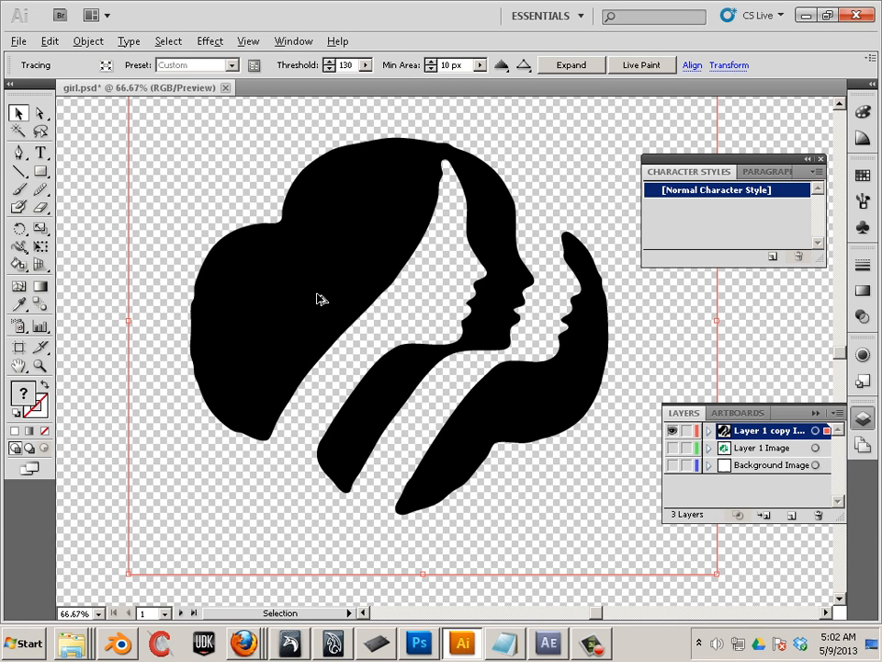
# Expand the traced logo into editable paths and select the large head-and-hair shape on its own.
pyautogui.hotkey('ctrl', '+')
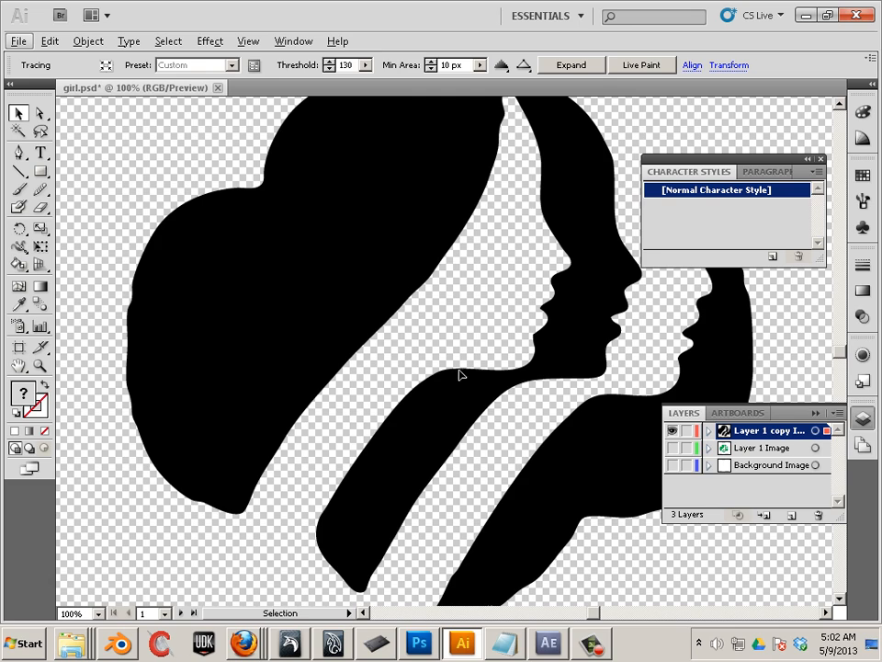
pyautogui.click(39, 112)
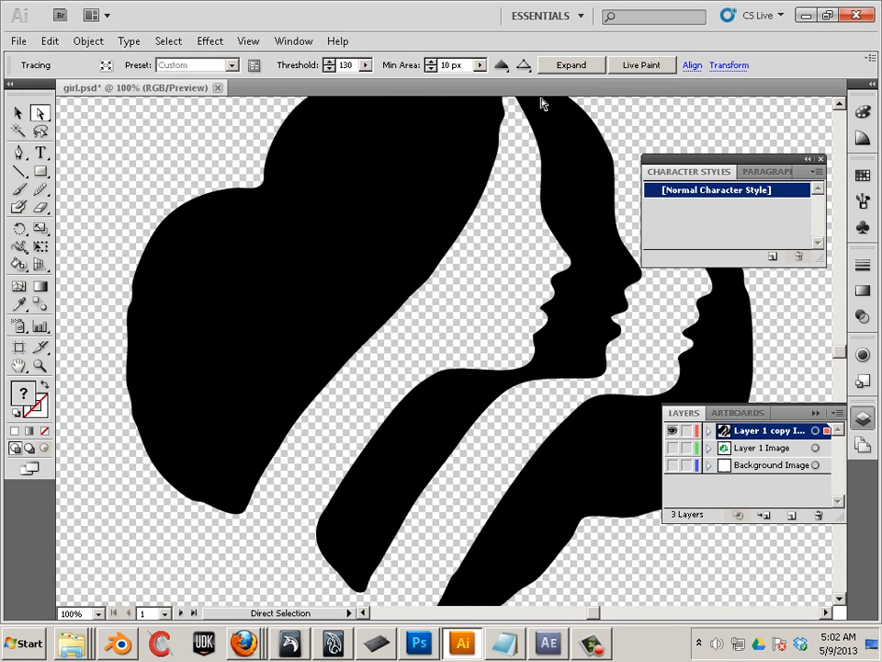
pyautogui.click(569, 68)
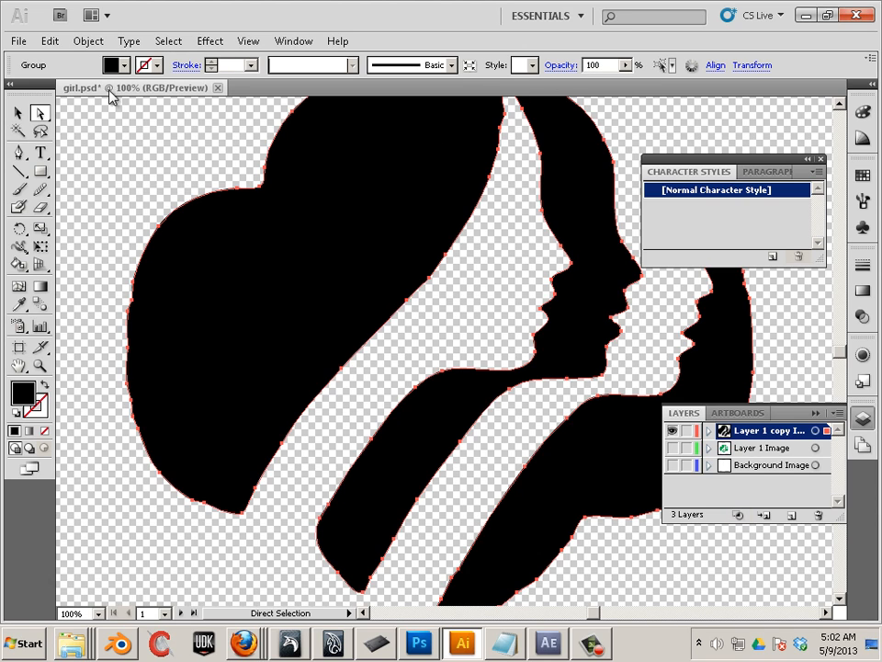
pyautogui.click(102, 149)
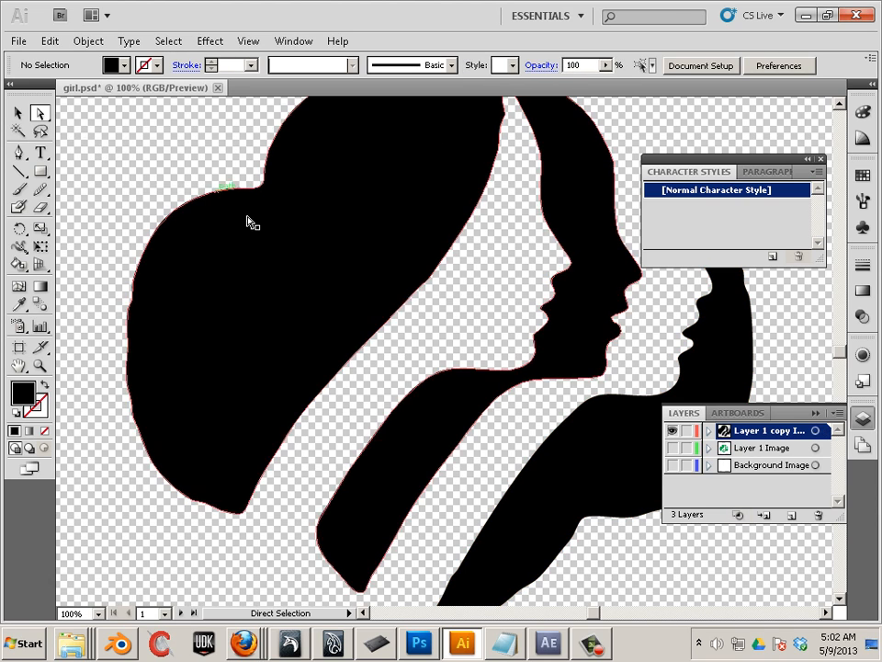
pyautogui.click(258, 233)
pyautogui.click(88, 40)
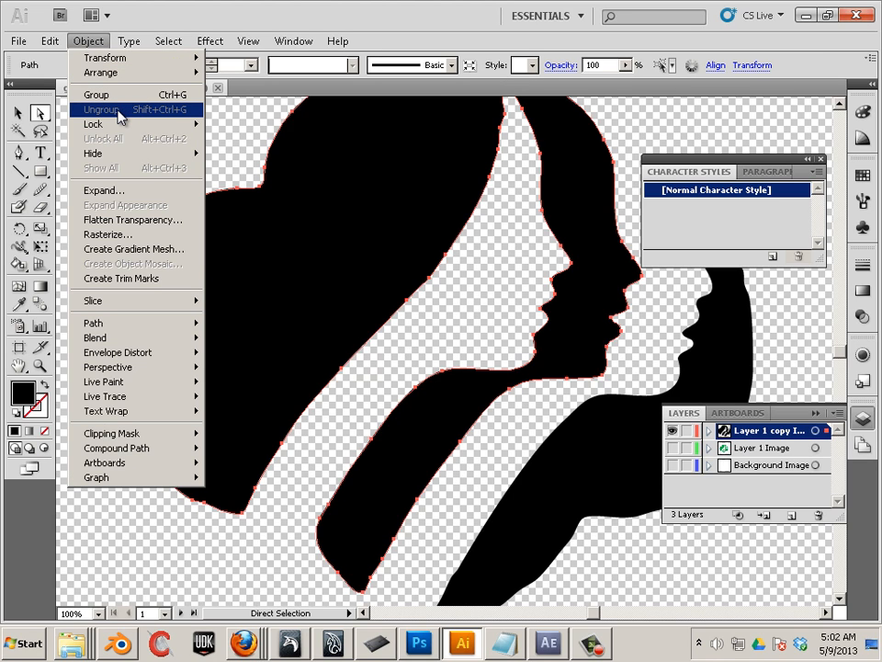
pyautogui.click(407, 384)
pyautogui.click(475, 404)
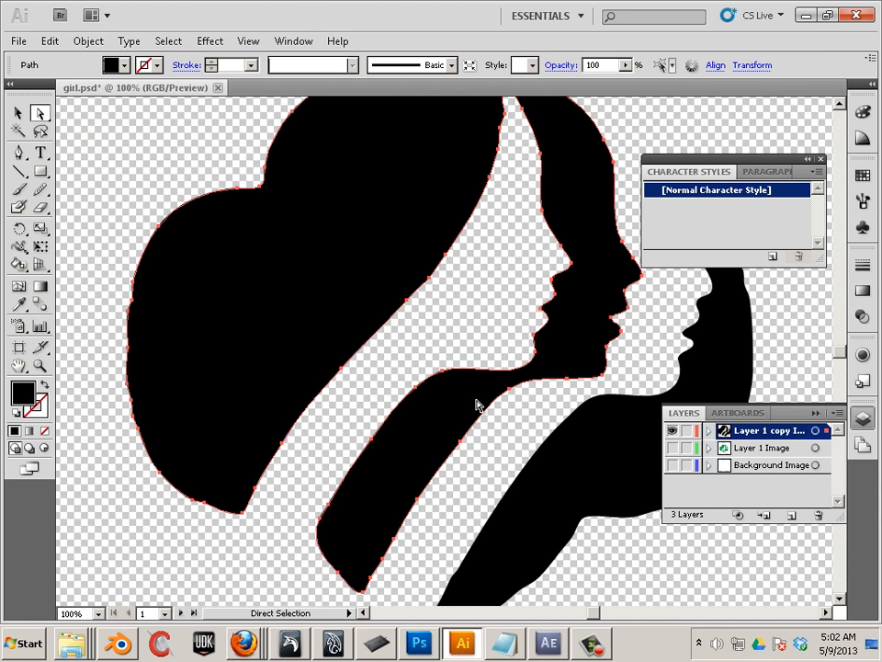
# Paint along the upper edge of the neck stripe below the first face with the Blob Brush to build up its curve.
pyautogui.click(20, 208)
pyautogui.scroll(3, 465, 410)
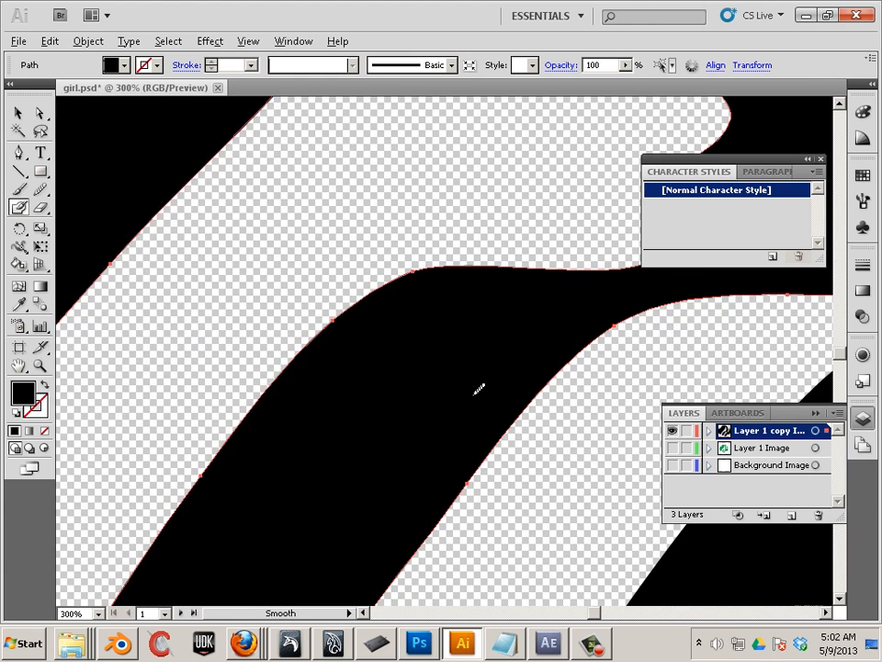
pyautogui.scroll(-1, 479, 389)
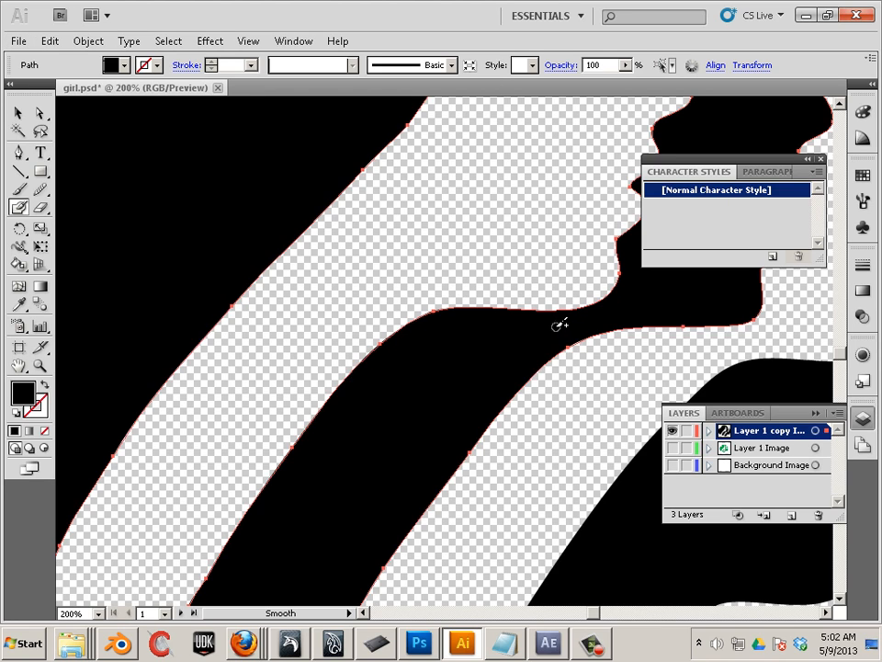
pyautogui.moveTo(560, 323); pyautogui.dragTo(577, 318)
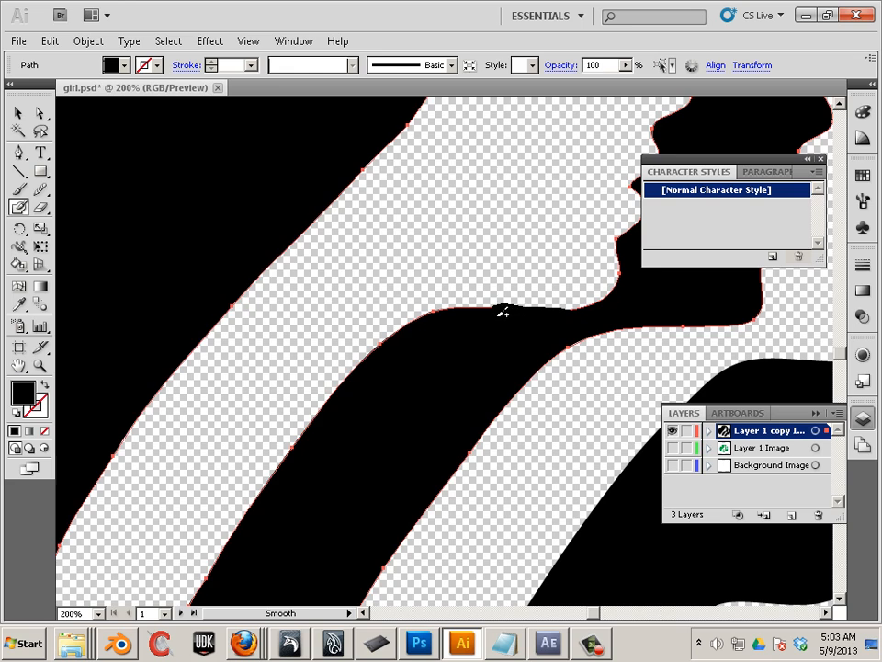
pyautogui.hotkey('ctrl', 'shift', 'a')
pyautogui.click(484, 324)
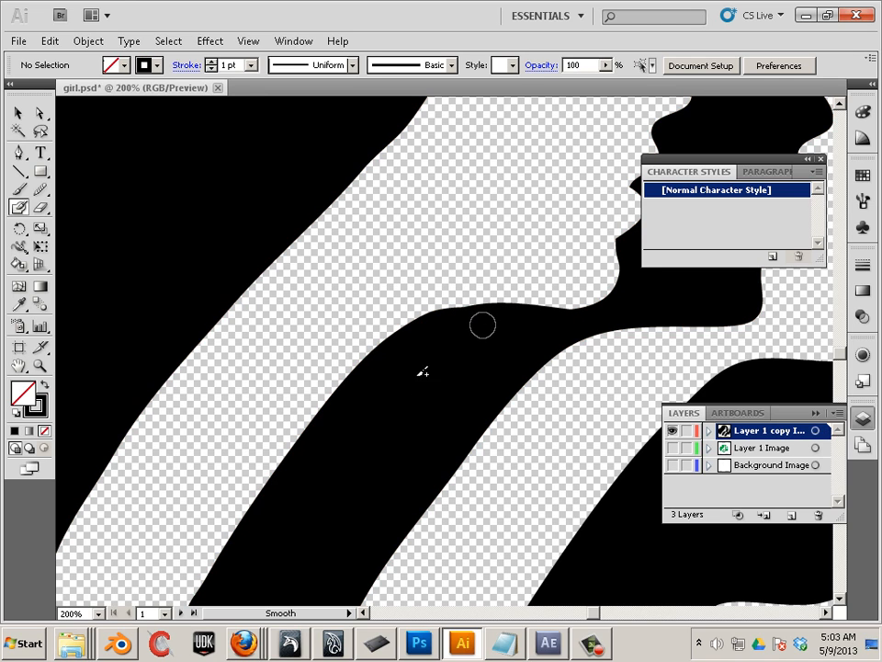
pyautogui.moveTo(415, 437)
pyautogui.mouseDown()
pyautogui.moveTo(429, 441)
pyautogui.moveTo(434, 413)
pyautogui.mouseUp()
pyautogui.moveTo(457, 308)
pyautogui.mouseDown()
pyautogui.moveTo(510, 313)
pyautogui.moveTo(431, 321)
pyautogui.moveTo(446, 310)
pyautogui.moveTo(508, 315)
pyautogui.mouseUp()
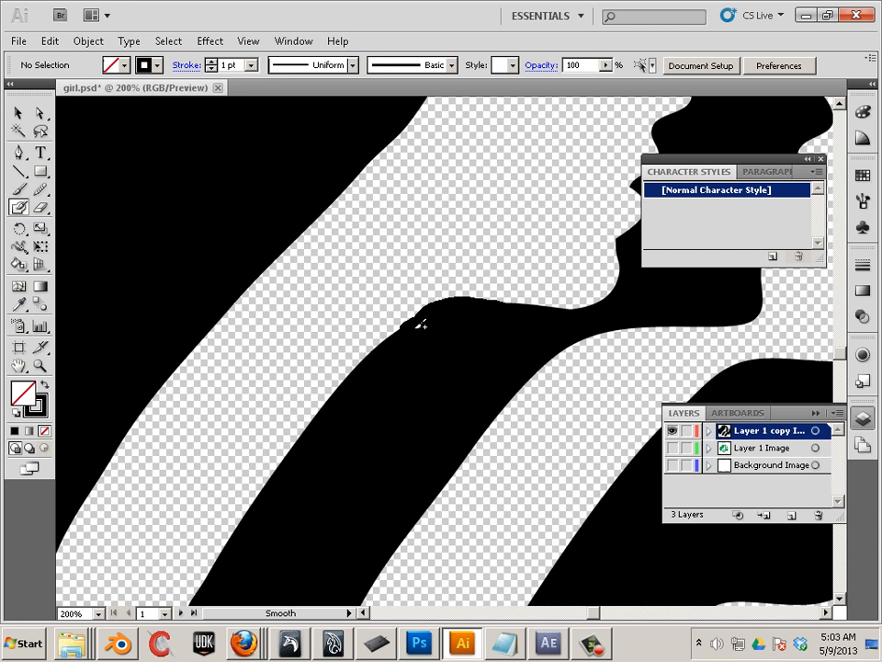
pyautogui.moveTo(417, 326); pyautogui.dragTo(435, 314)
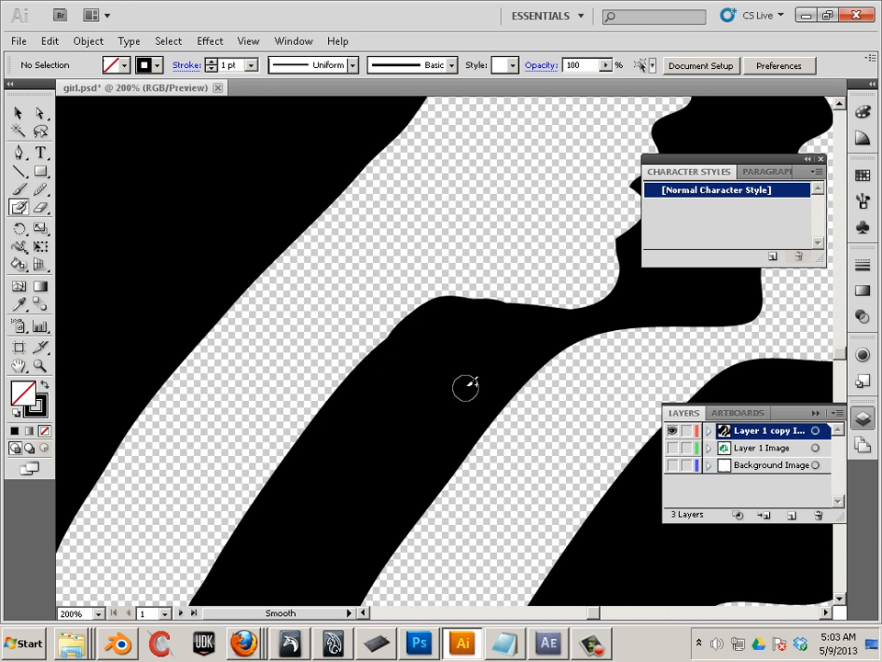
# Select the head shape's path and smooth out the bump on the hair's outer left edge with the Smooth tool.
pyautogui.scroll(-1, 465, 376)
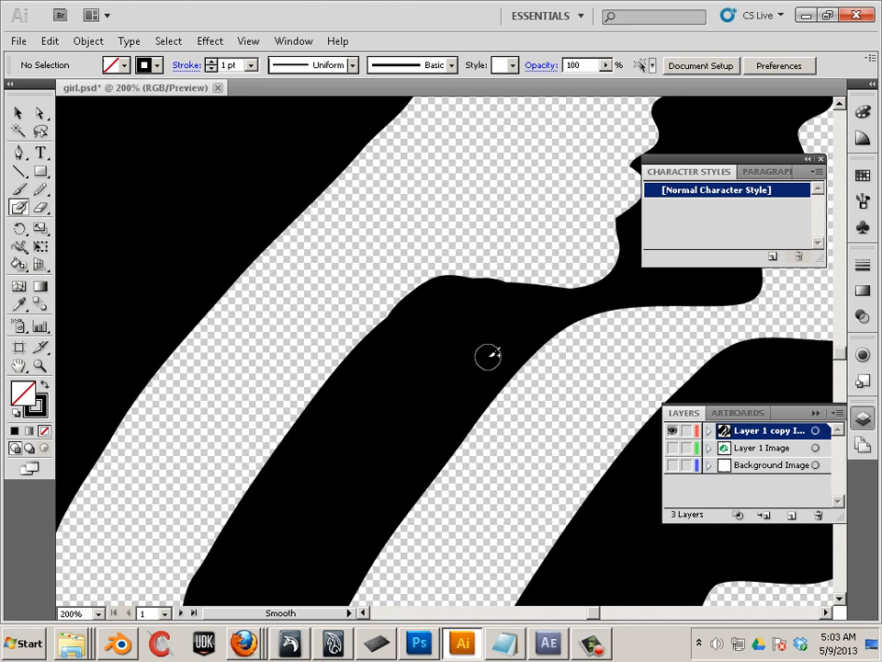
pyautogui.scroll(-3, 469, 375)
pyautogui.press('a')
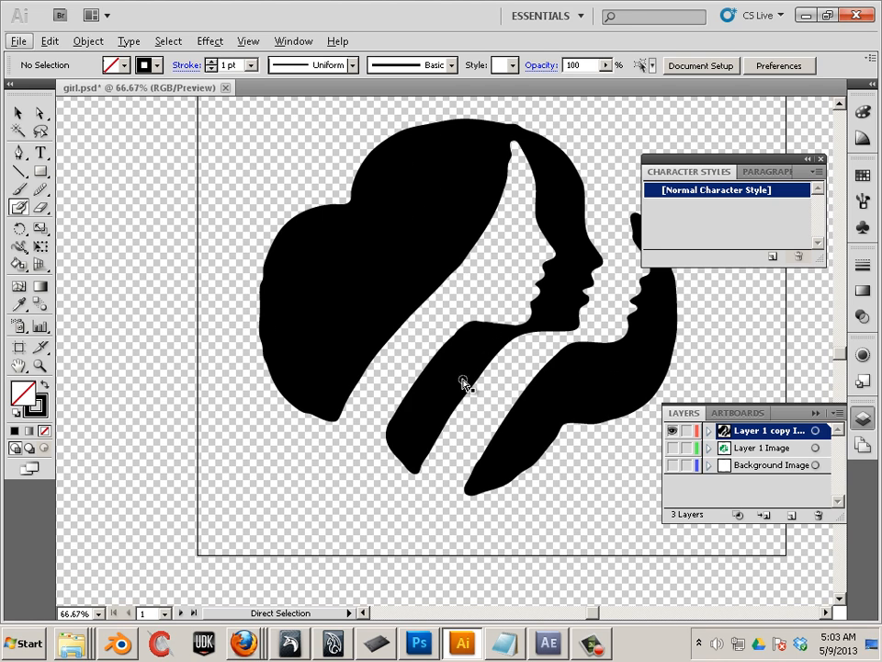
pyautogui.press('alt')
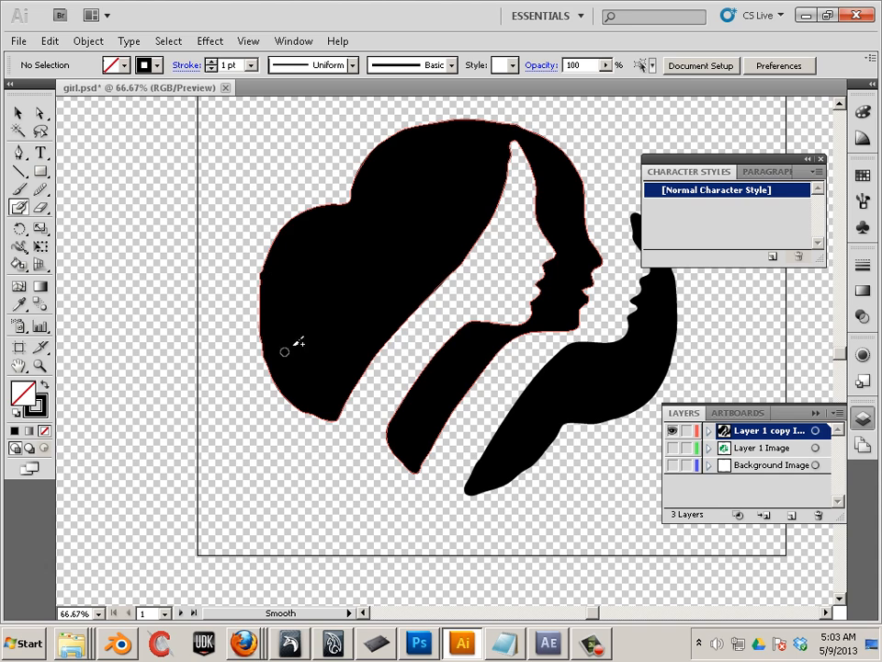
pyautogui.scroll(5, 274, 299)
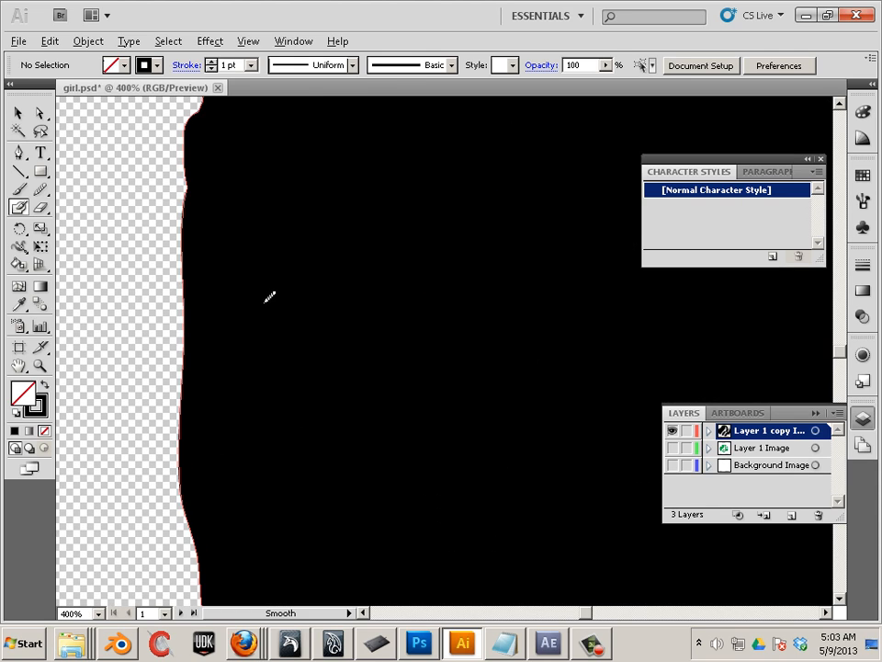
pyautogui.press('space')
pyautogui.moveTo(279, 270); pyautogui.dragTo(376, 423)
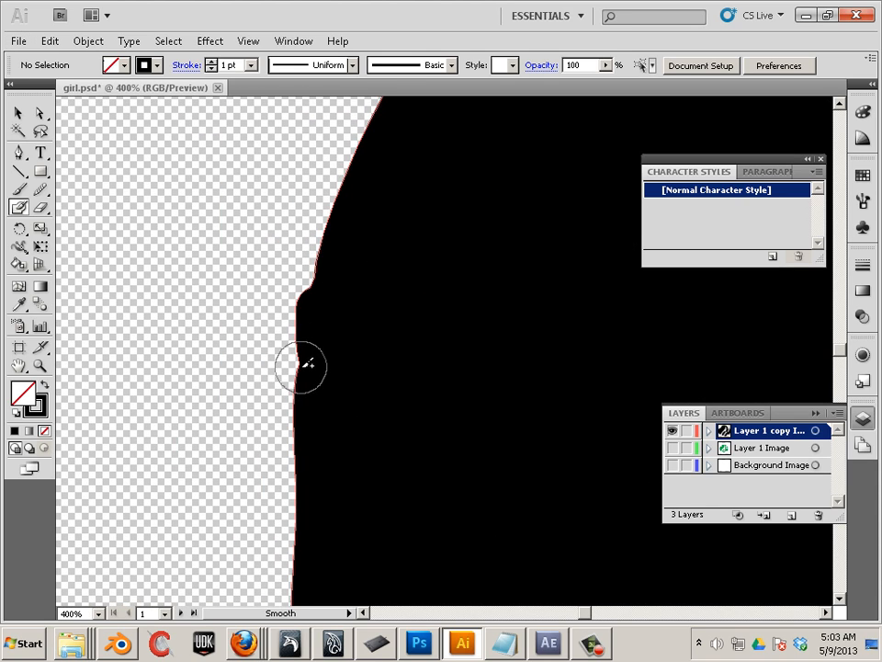
pyautogui.click(40, 112)
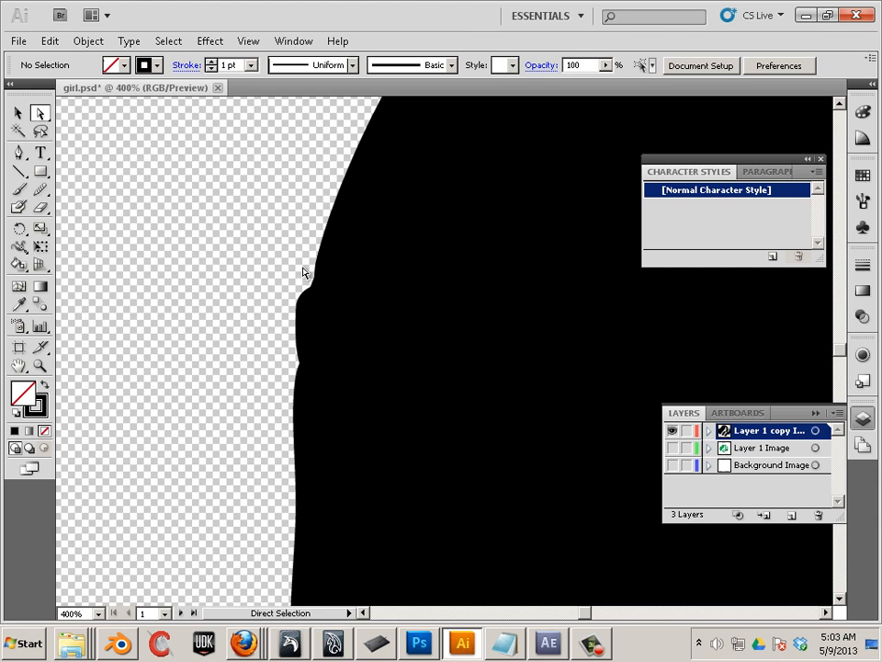
pyautogui.click(307, 276)
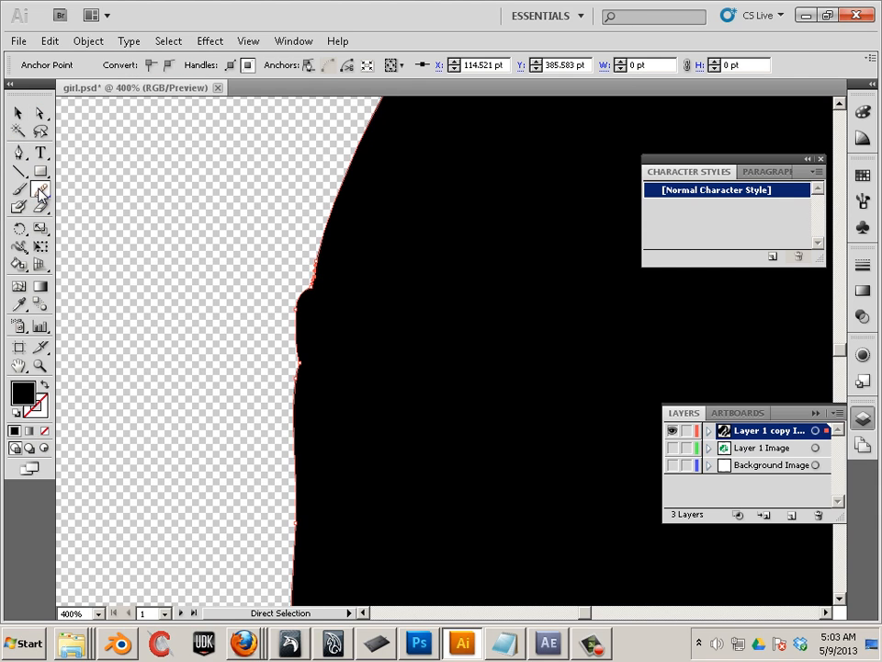
pyautogui.moveTo(39, 189)
pyautogui.mouseDown()
pyautogui.moveTo(59, 191)
pyautogui.moveTo(77, 213)
pyautogui.mouseUp()
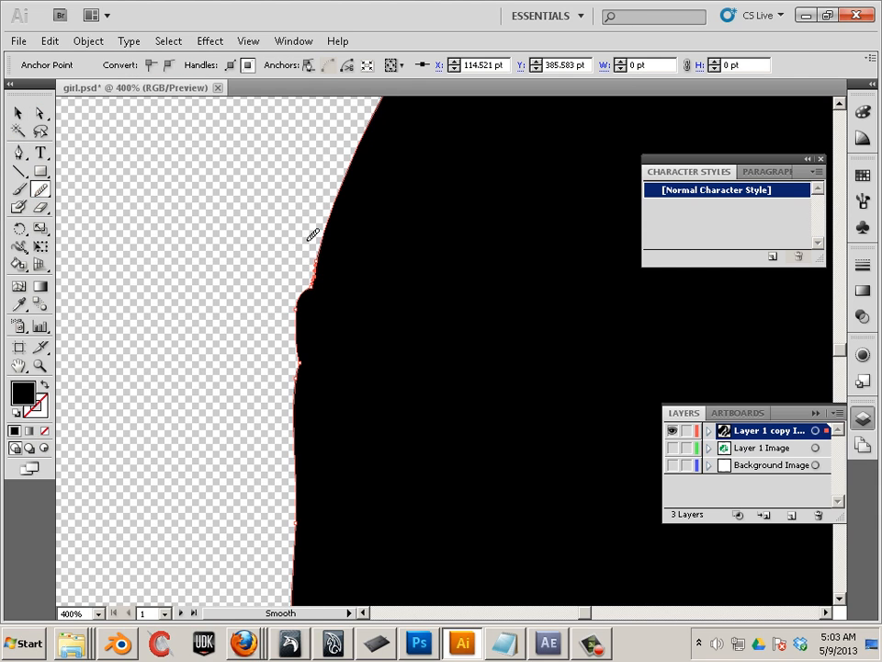
pyautogui.moveTo(308, 241)
pyautogui.mouseDown()
pyautogui.moveTo(293, 352)
pyautogui.moveTo(304, 305)
pyautogui.moveTo(276, 391)
pyautogui.mouseUp()
pyautogui.moveTo(313, 239)
pyautogui.mouseDown()
pyautogui.moveTo(307, 347)
pyautogui.moveTo(295, 355)
pyautogui.mouseUp()
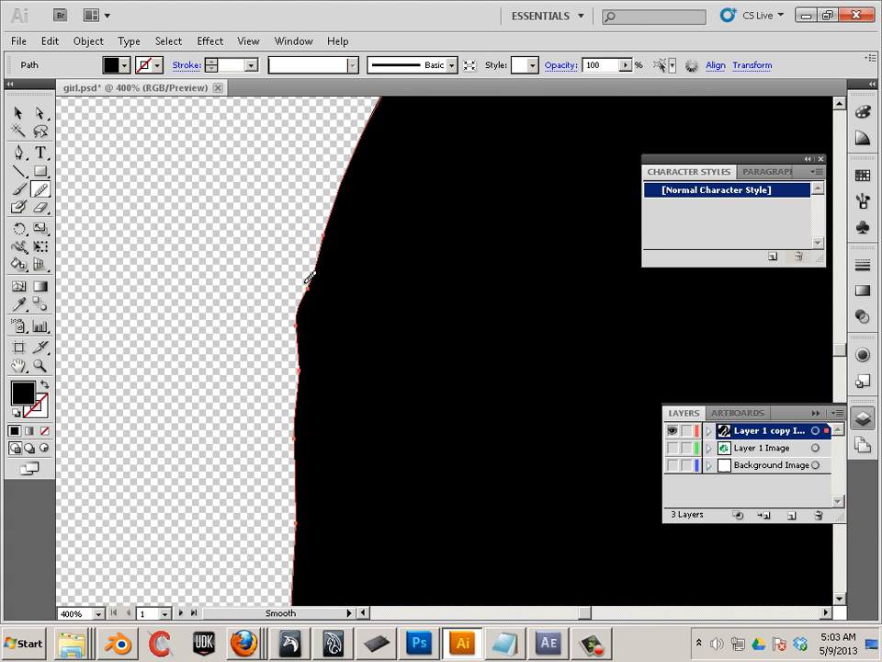
pyautogui.moveTo(321, 268)
pyautogui.mouseDown()
pyautogui.moveTo(317, 236)
pyautogui.moveTo(271, 437)
pyautogui.moveTo(313, 229)
pyautogui.mouseUp()
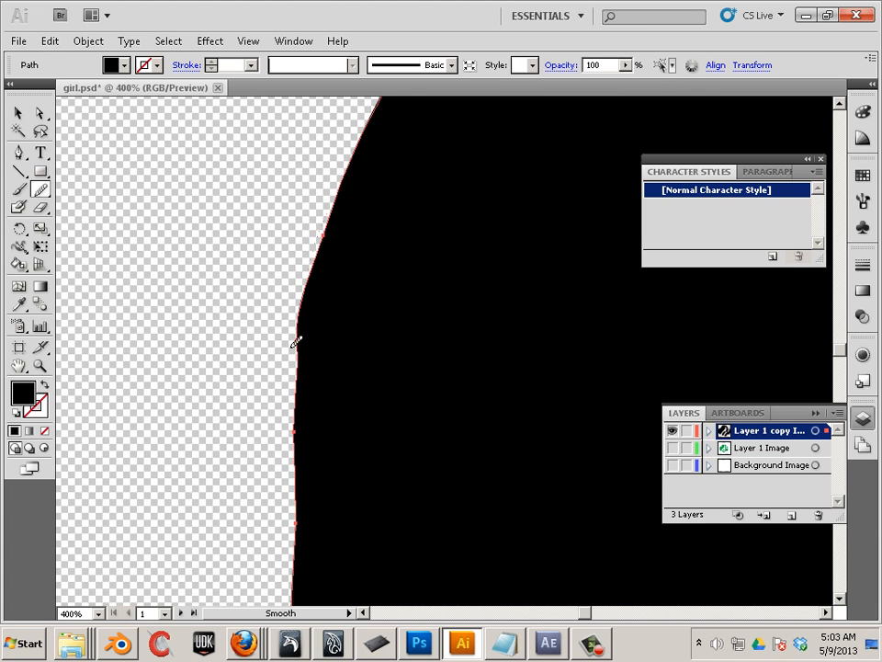
# Smooth the remaining stretch of the hair's outer left edge down toward its lower curve.
pyautogui.moveTo(292, 348); pyautogui.dragTo(295, 497)
pyautogui.moveTo(371, 542); pyautogui.dragTo(377, 255)
pyautogui.moveTo(304, 343)
pyautogui.mouseDown()
pyautogui.moveTo(361, 517)
pyautogui.moveTo(312, 343)
pyautogui.moveTo(380, 505)
pyautogui.mouseUp()
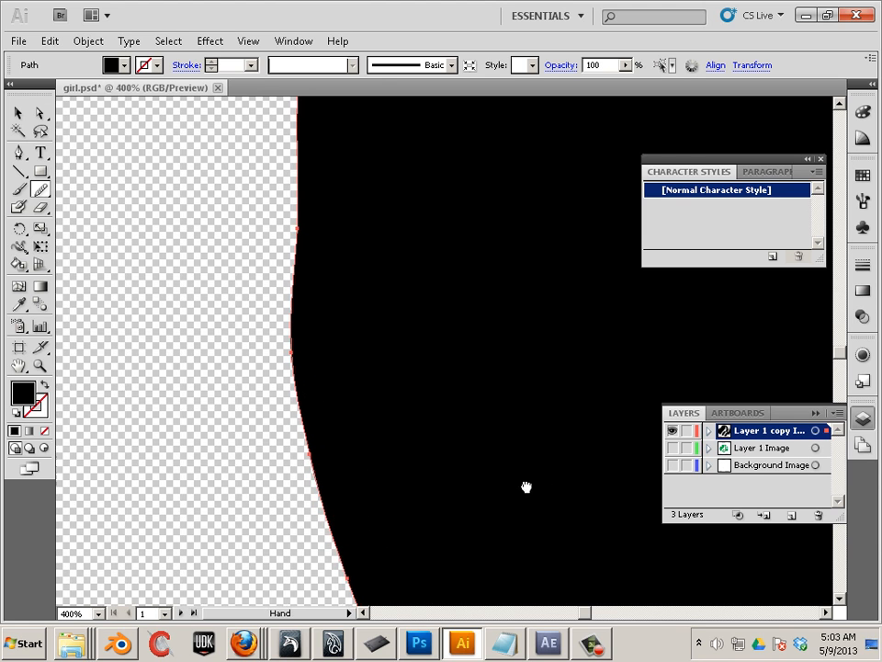
# Smooth the uneven upper edge of the neck stripe below the first face's chin.
pyautogui.moveTo(527, 487); pyautogui.dragTo(329, 402)
pyautogui.moveTo(551, 363); pyautogui.dragTo(184, 524)
pyautogui.moveTo(556, 515)
pyautogui.mouseDown()
pyautogui.moveTo(359, 483)
pyautogui.moveTo(396, 426)
pyautogui.moveTo(453, 389)
pyautogui.mouseUp()
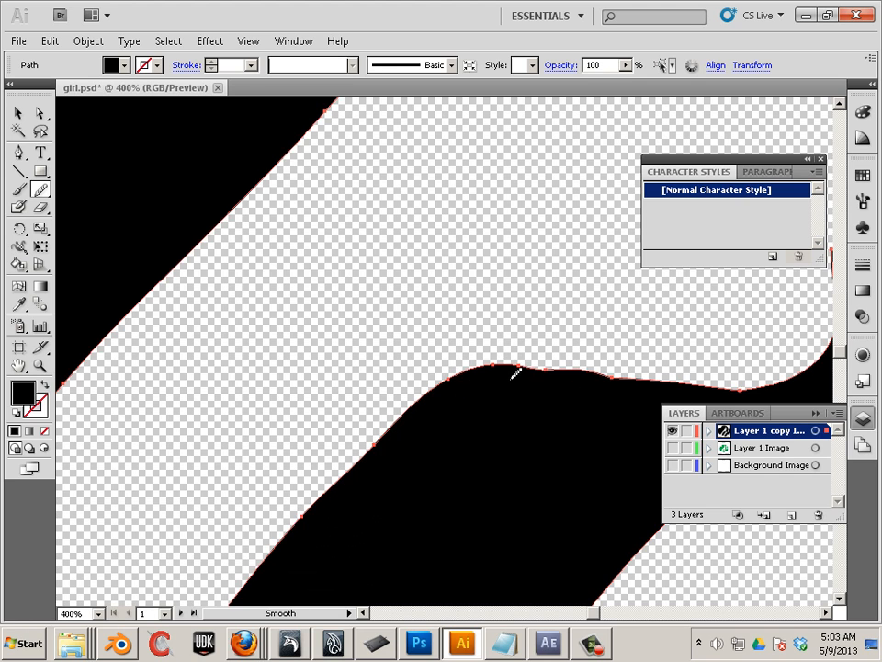
pyautogui.moveTo(515, 372)
pyautogui.mouseDown()
pyautogui.moveTo(729, 392)
pyautogui.moveTo(567, 383)
pyautogui.moveTo(577, 365)
pyautogui.moveTo(656, 422)
pyautogui.mouseUp()
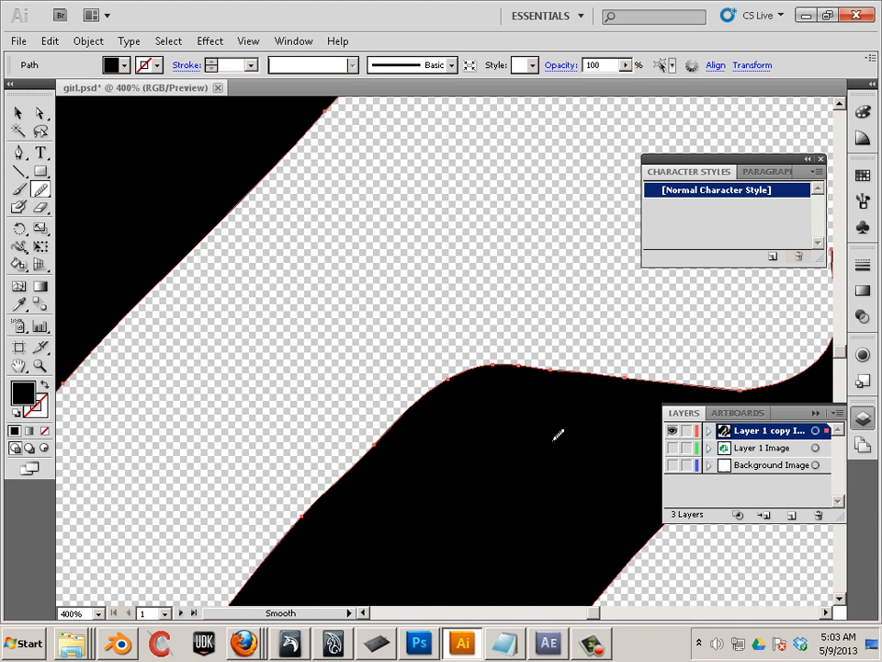
pyautogui.scroll(-7, 558, 433)
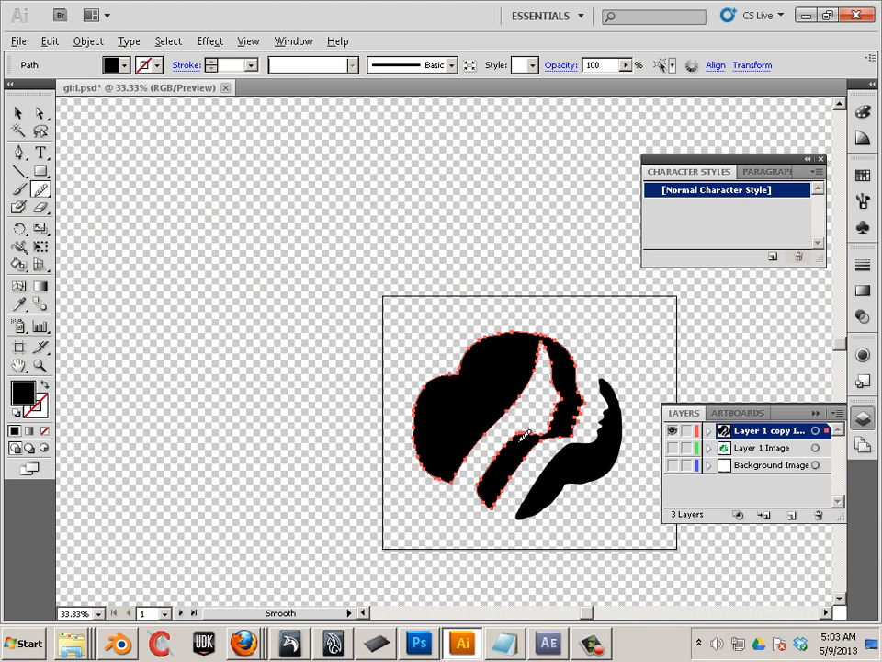
pyautogui.scroll(2, 524, 436)
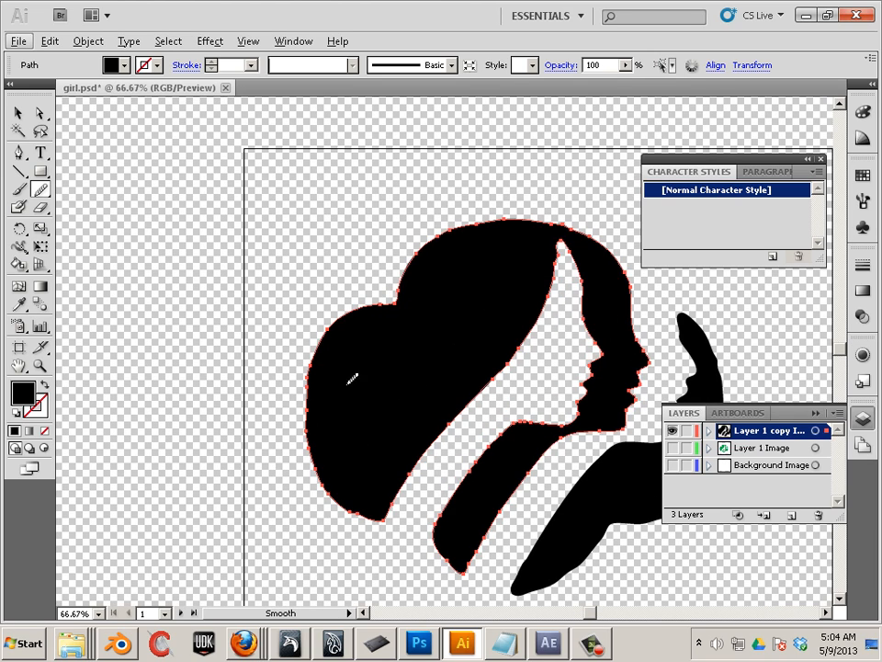
# Hide the traced Layer 1 copy layer, show the Layer 1 Image layer and select its green logo image.
pyautogui.click(18, 112)
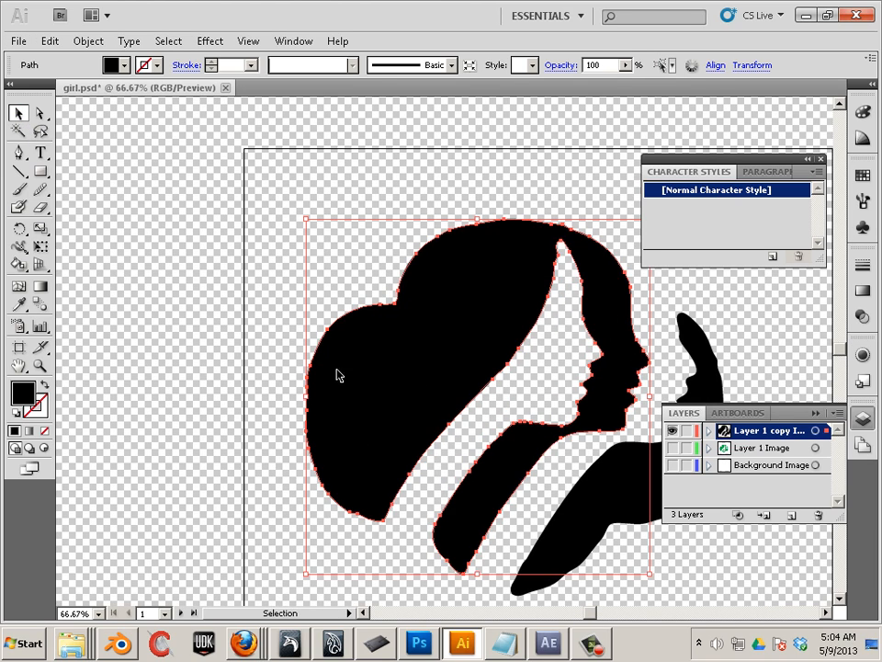
pyautogui.click(671, 430)
pyautogui.click(671, 448)
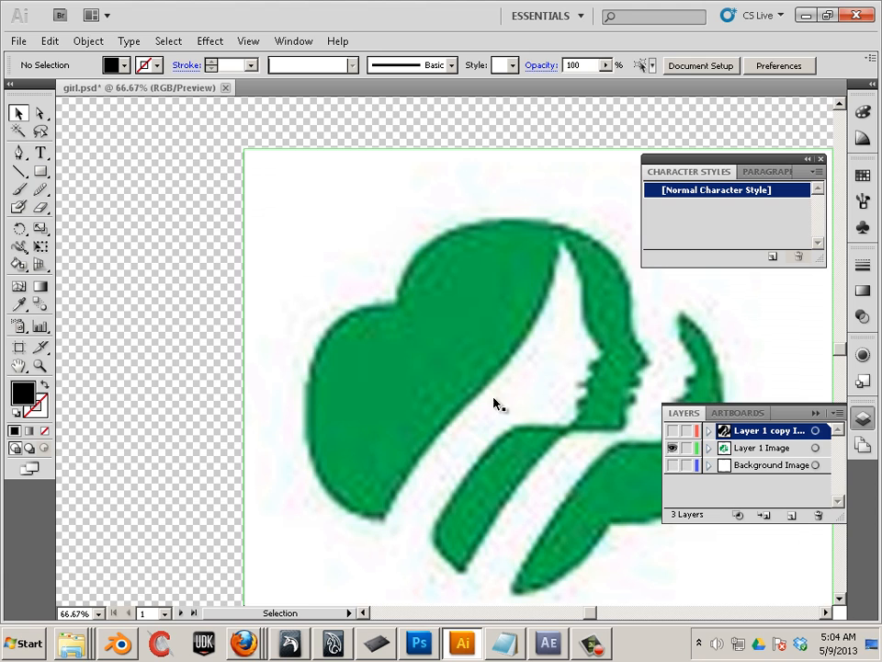
pyautogui.click(395, 361)
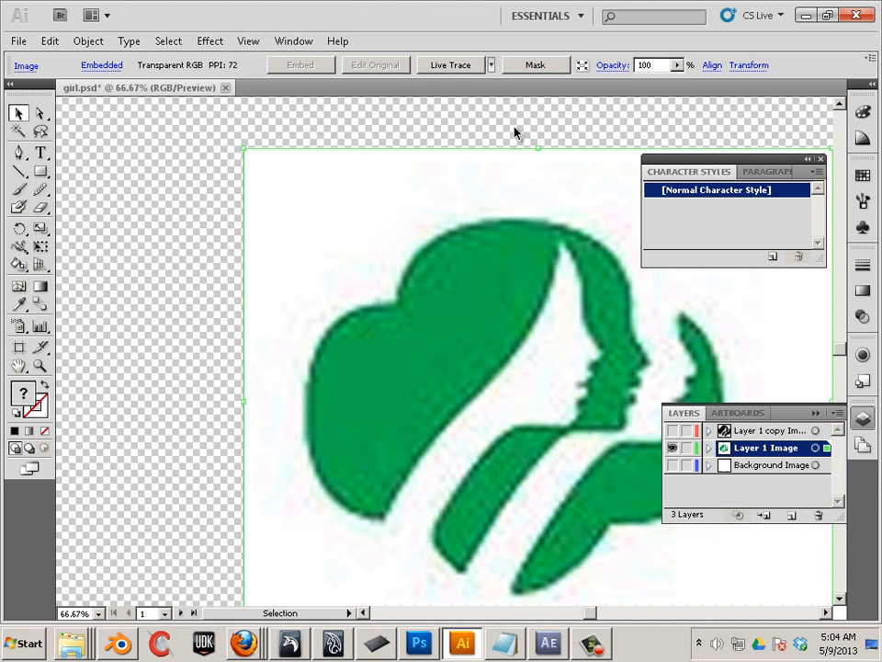
# Live Trace the green logo image with the Color 6 preset and expand the tracing into paths.
pyautogui.click(453, 70)
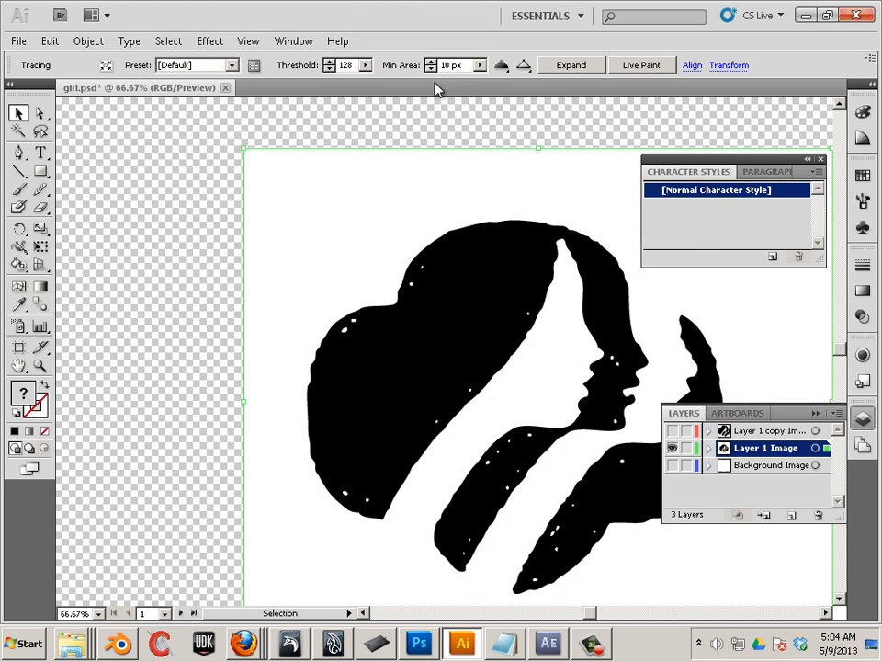
pyautogui.click(229, 66)
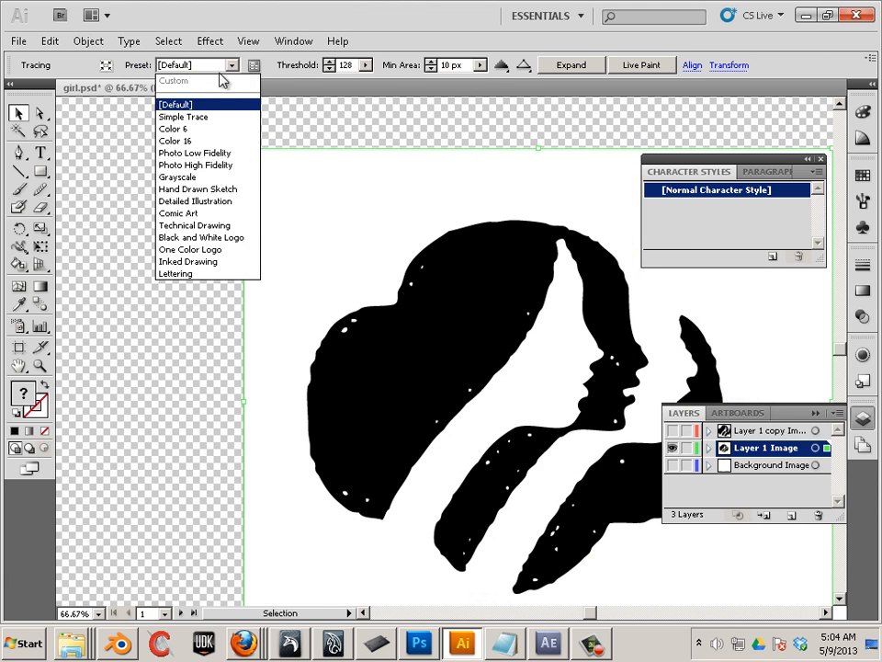
pyautogui.click(168, 288)
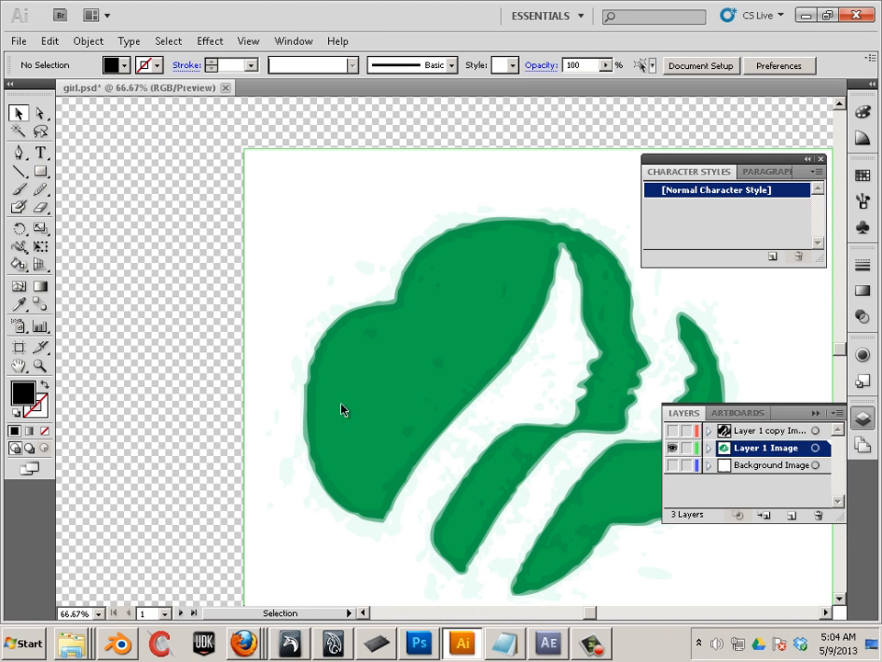
pyautogui.click(341, 408)
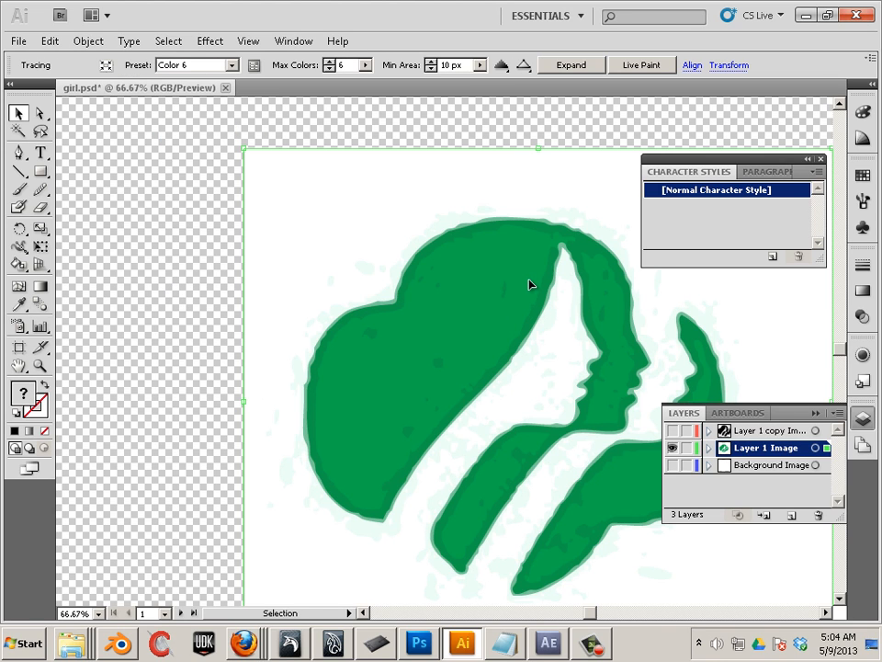
pyautogui.click(572, 66)
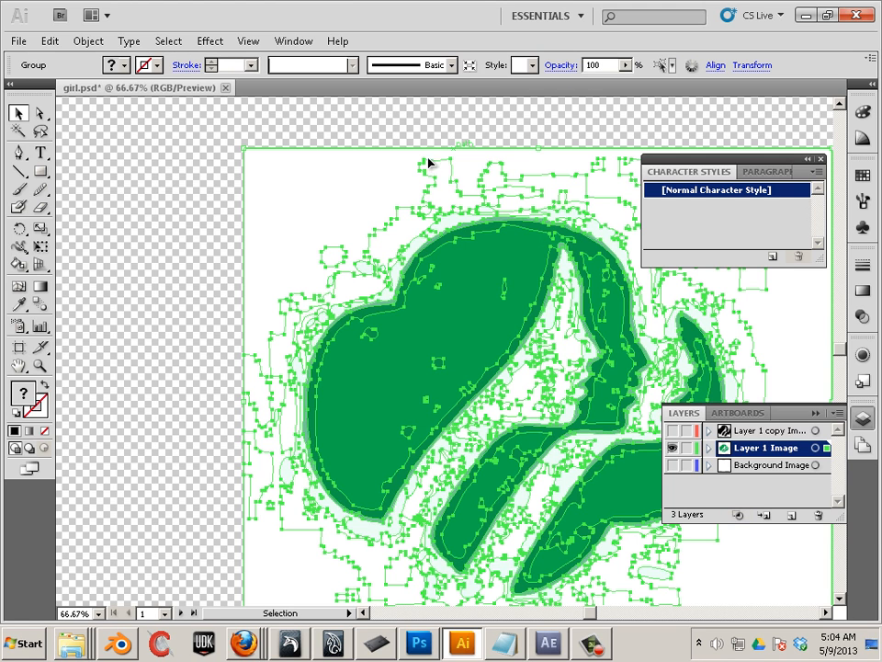
# Ungroup the expanded color tracing and select only the large green hair shape.
pyautogui.click(88, 41)
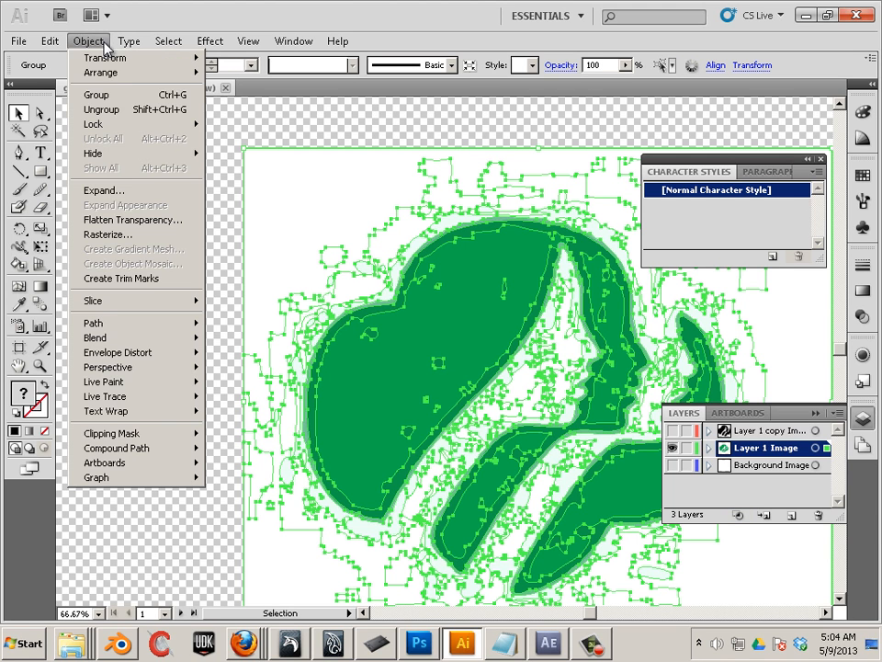
pyautogui.click(113, 109)
pyautogui.click(186, 166)
pyautogui.click(393, 349)
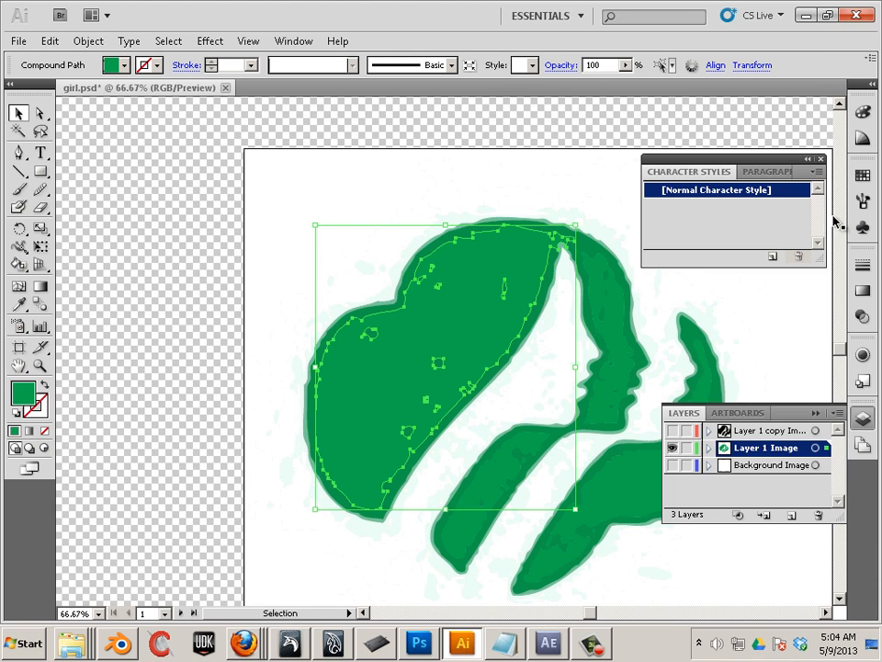
# Save the hair shape's green fill as a new RGB process swatch, R=0 G=174 B=77.
pyautogui.click(862, 175)
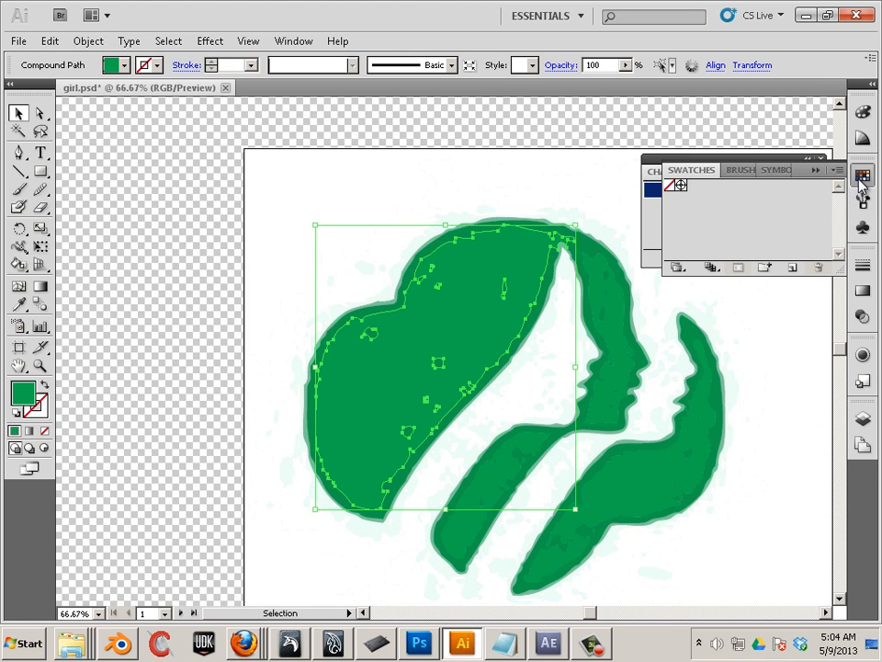
pyautogui.click(792, 269)
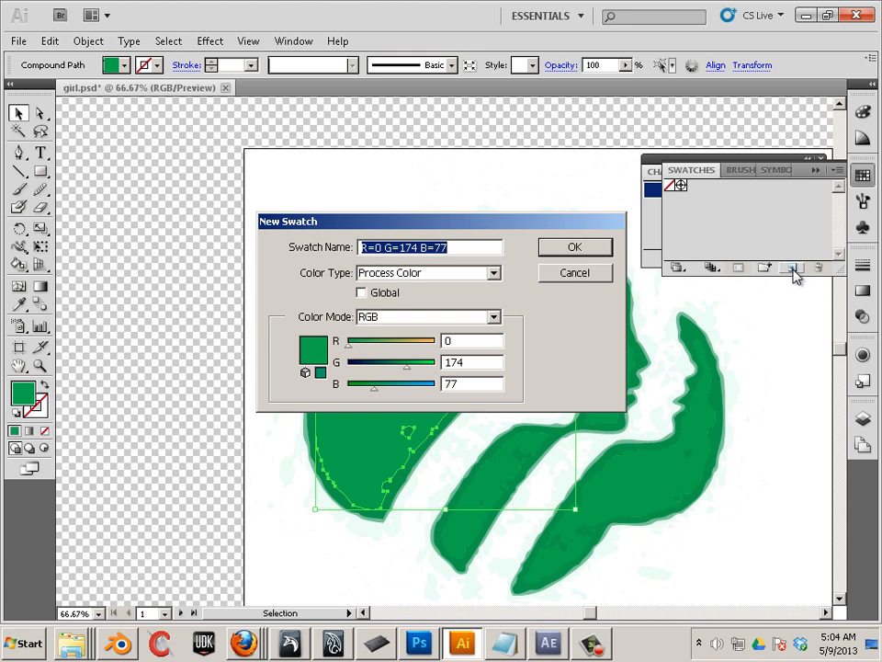
pyautogui.click(574, 247)
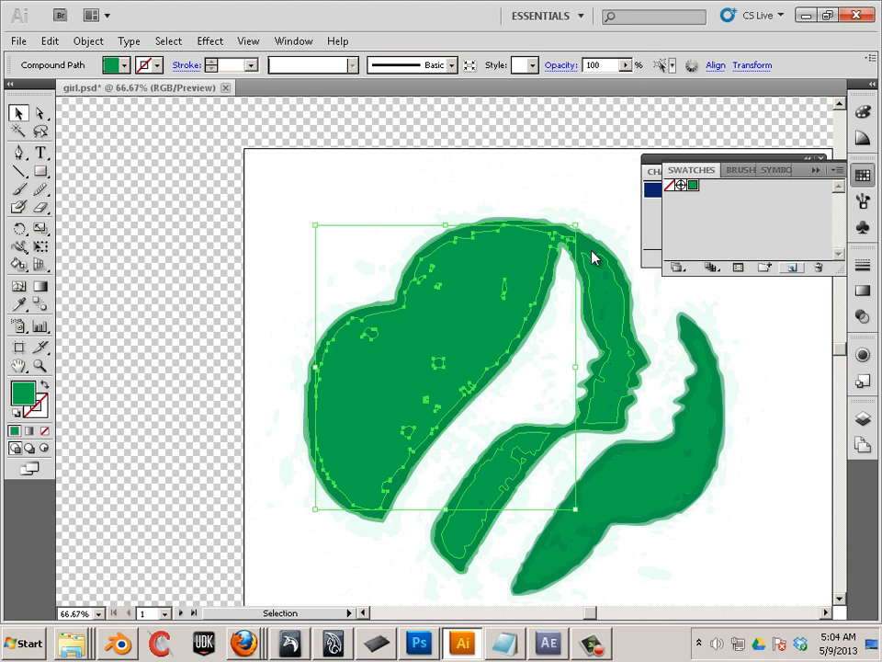
# Delete the Layer 1 Image and Background Image layers and show the Layer 1 copy layer in preview mode.
pyautogui.click(862, 418)
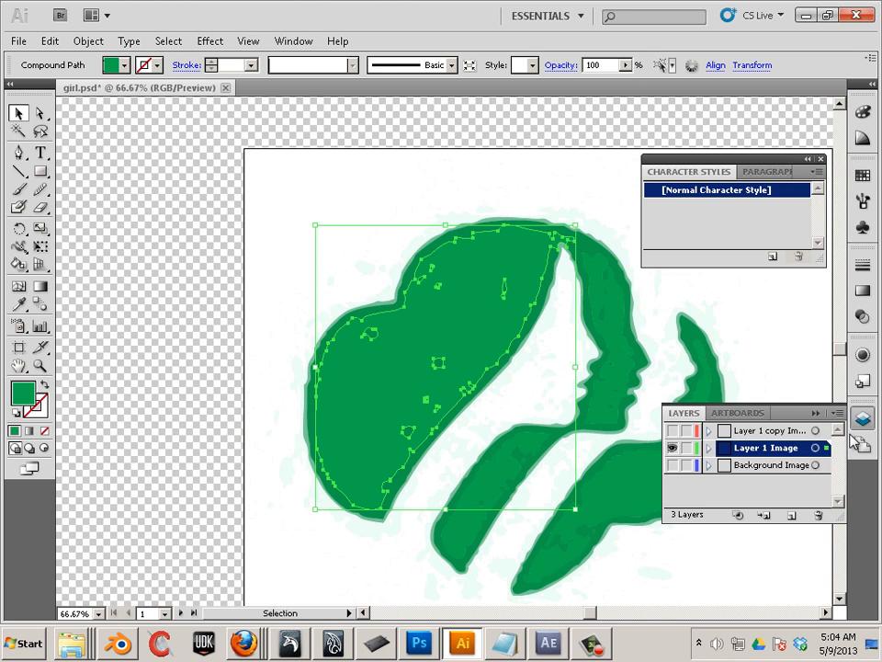
pyautogui.keyDown('shift'); pyautogui.click(767, 465); pyautogui.keyUp('shift')
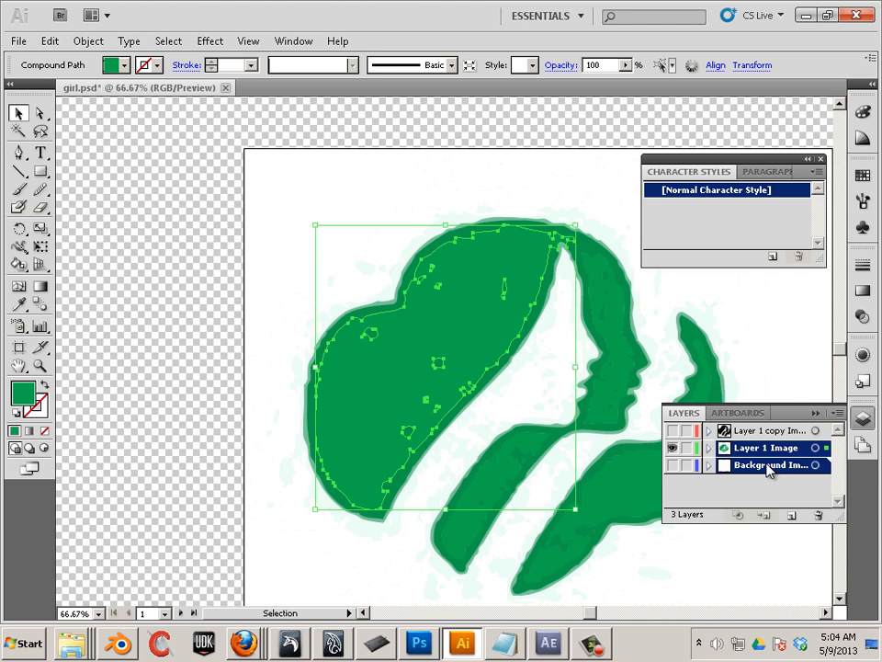
pyautogui.click(817, 515)
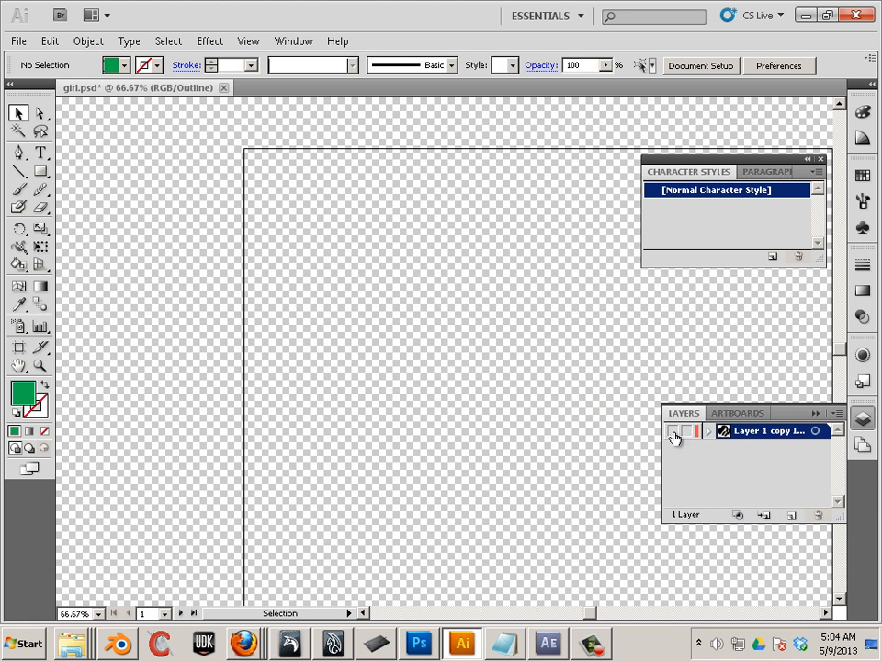
pyautogui.click(673, 434)
pyautogui.hotkey('ctrl', 'y')
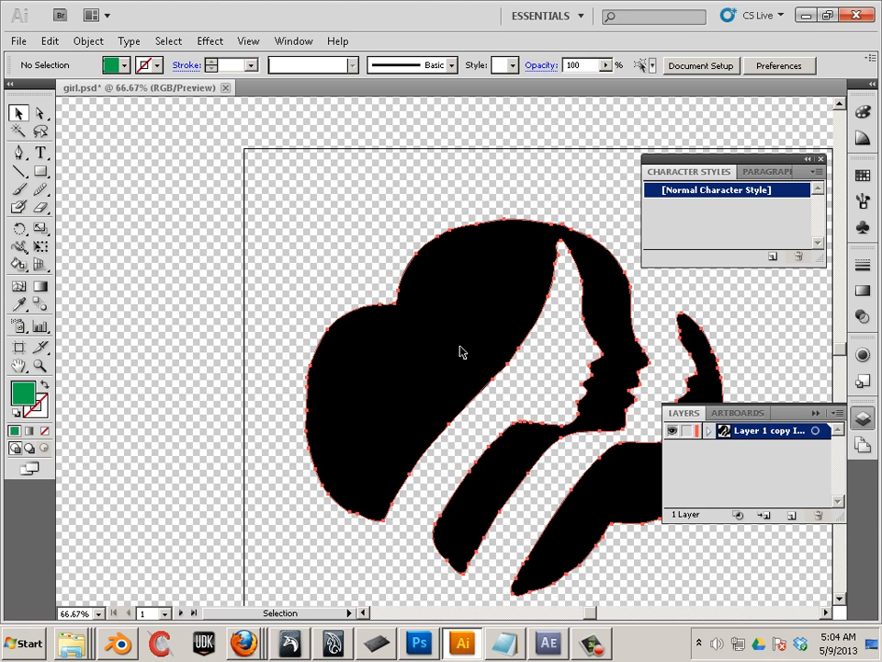
# Fill the whole black logo group with the saved green swatch and deselect it.
pyautogui.click(460, 352)
pyautogui.click(863, 174)
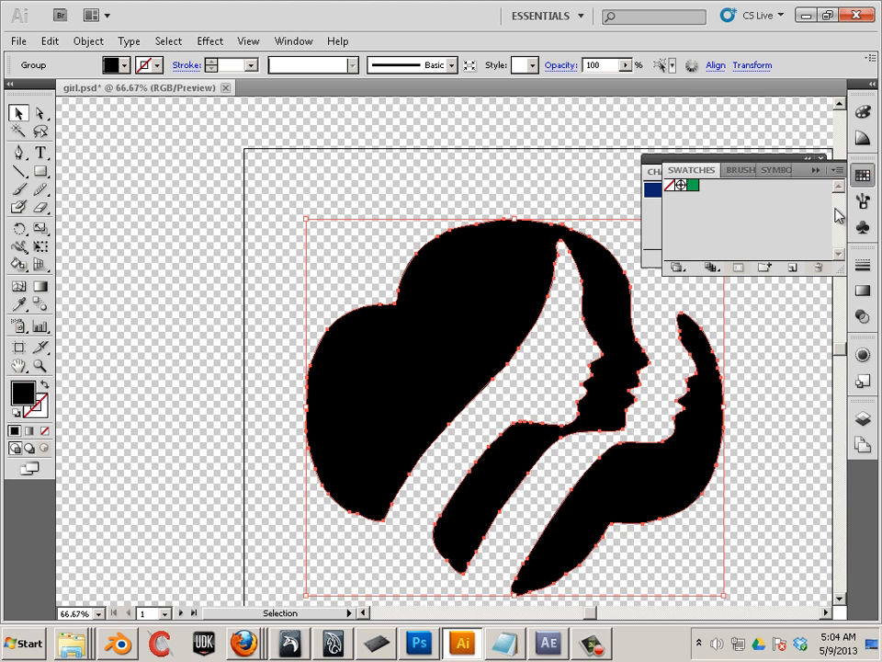
pyautogui.click(692, 185)
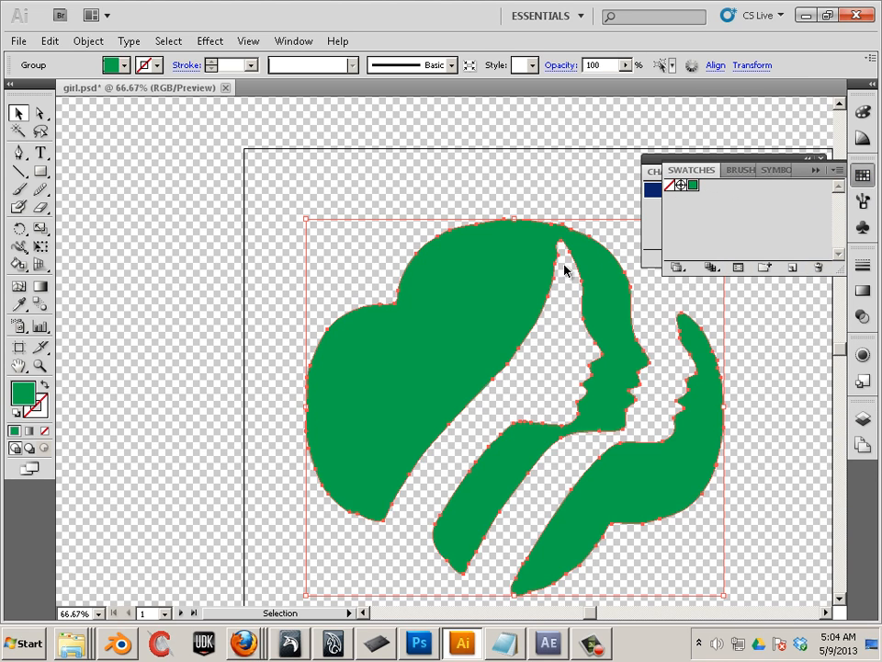
pyautogui.click(382, 185)
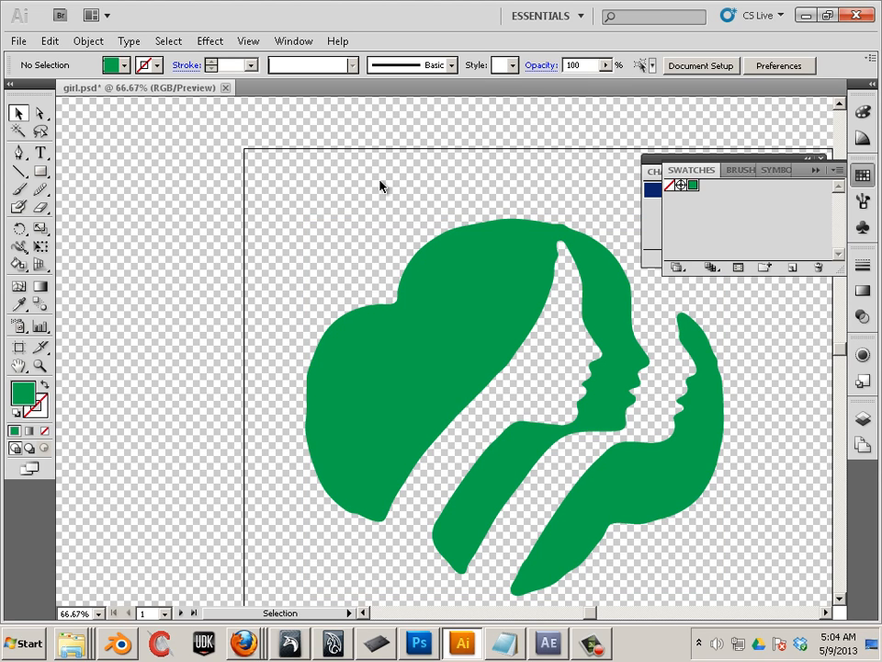
# Try to widen the artboard beyond the logo's left side, and delete the widened artboard.
pyautogui.click(694, 69)
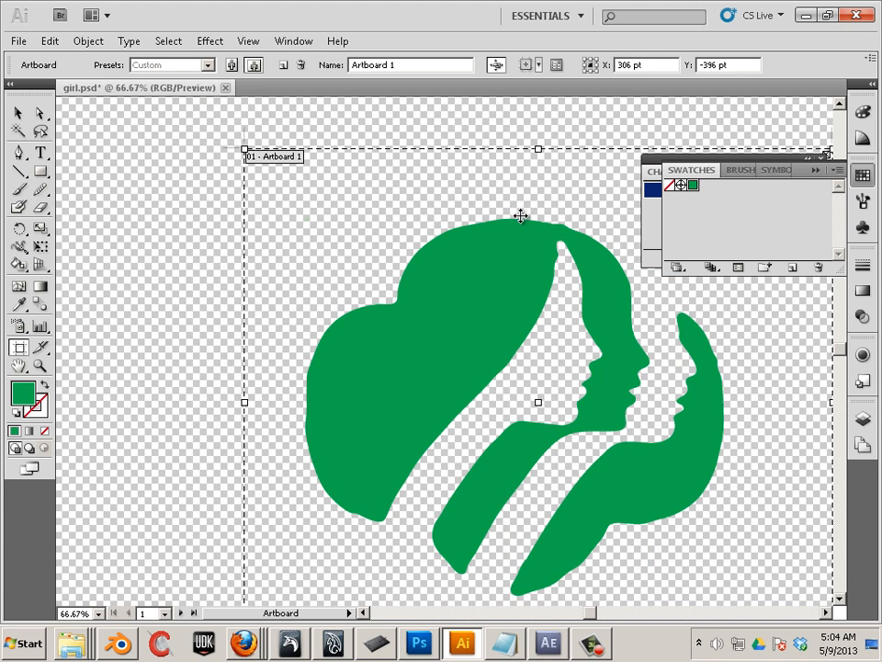
pyautogui.scroll(-3, 535, 229)
pyautogui.scroll(-1, 535, 230)
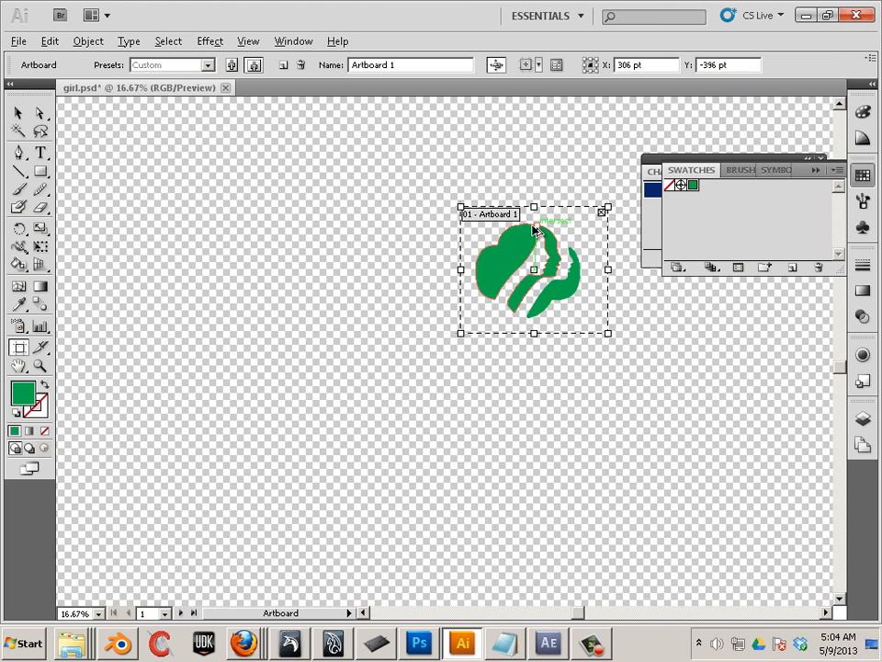
pyautogui.scroll(1, 536, 231)
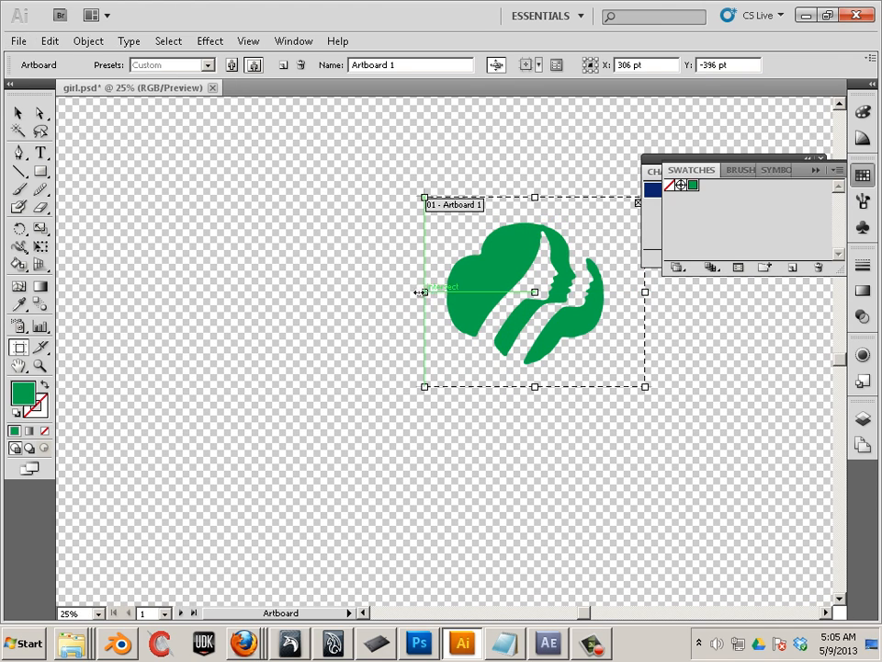
pyautogui.moveTo(425, 291); pyautogui.dragTo(283, 292)
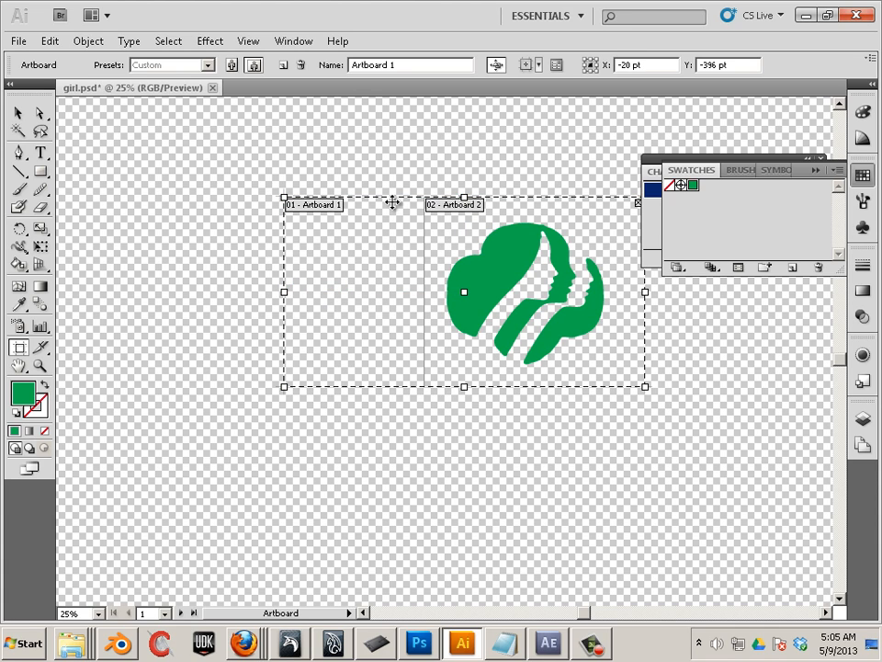
pyautogui.press('Delete')
pyautogui.scroll(1, 90, 151)
pyautogui.click(25, 113)
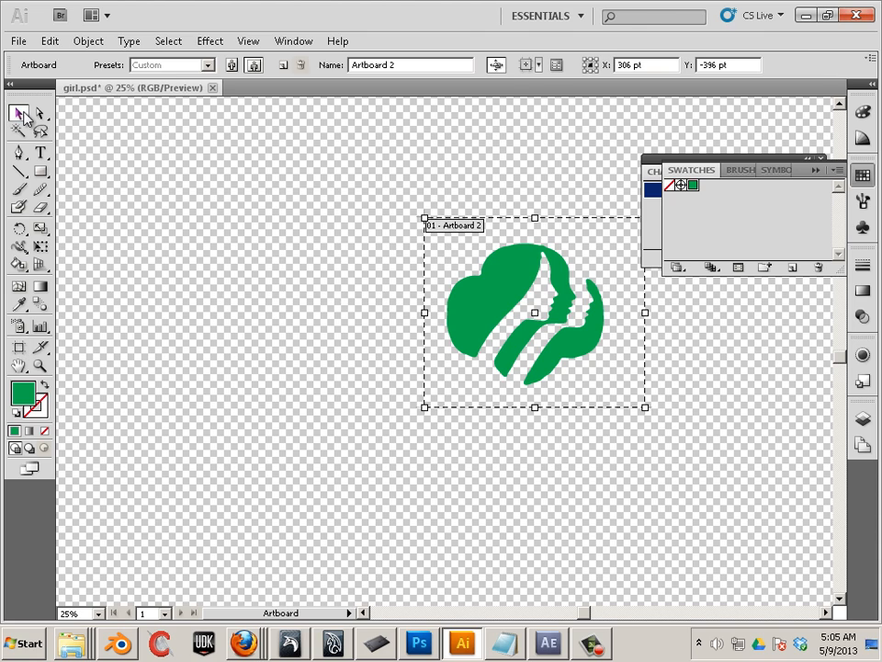
pyautogui.click(512, 289)
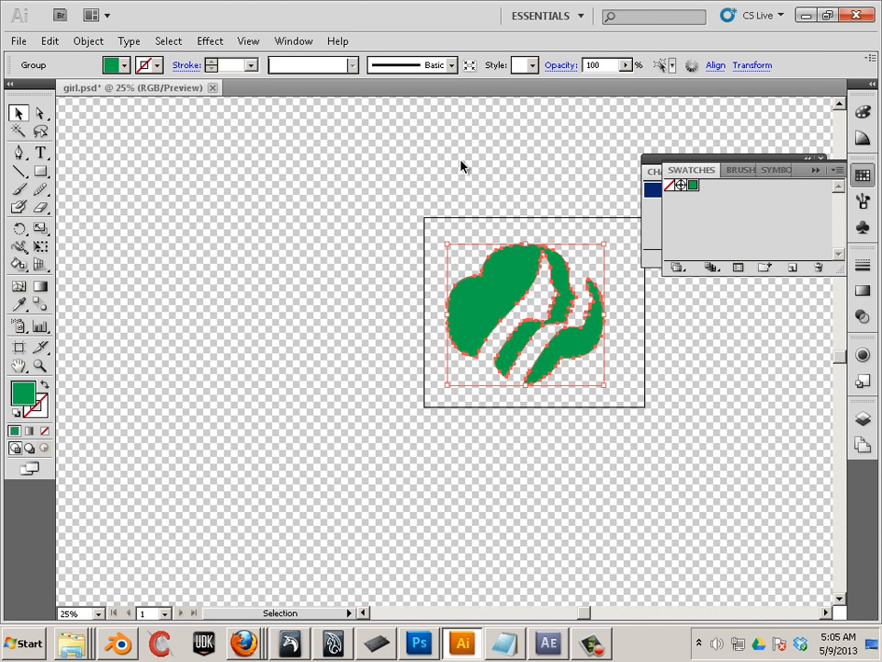
pyautogui.click(464, 219)
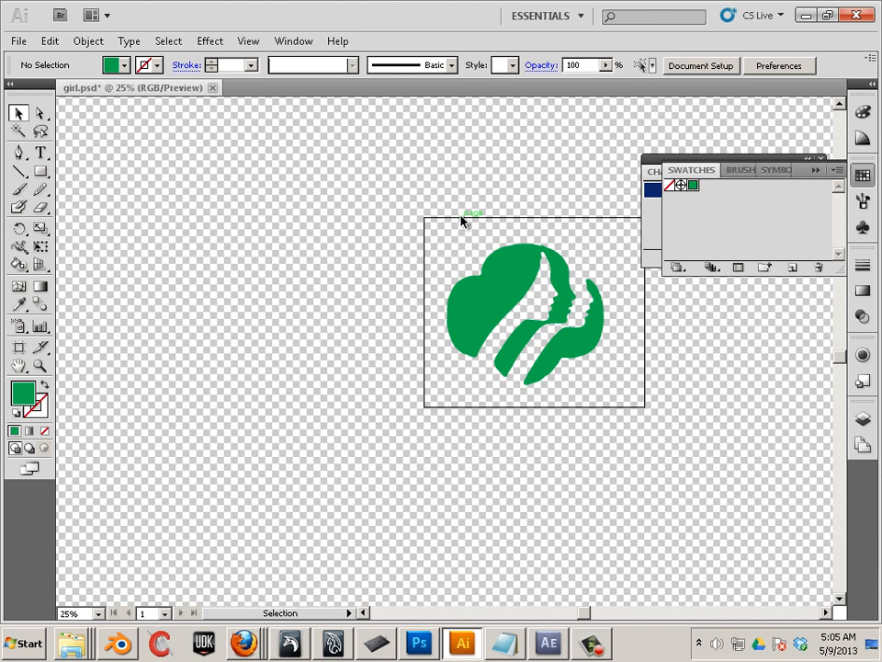
# Enlarge the artboard on all four sides to leave wide margins around the green logo.
pyautogui.click(690, 70)
pyautogui.click(537, 104)
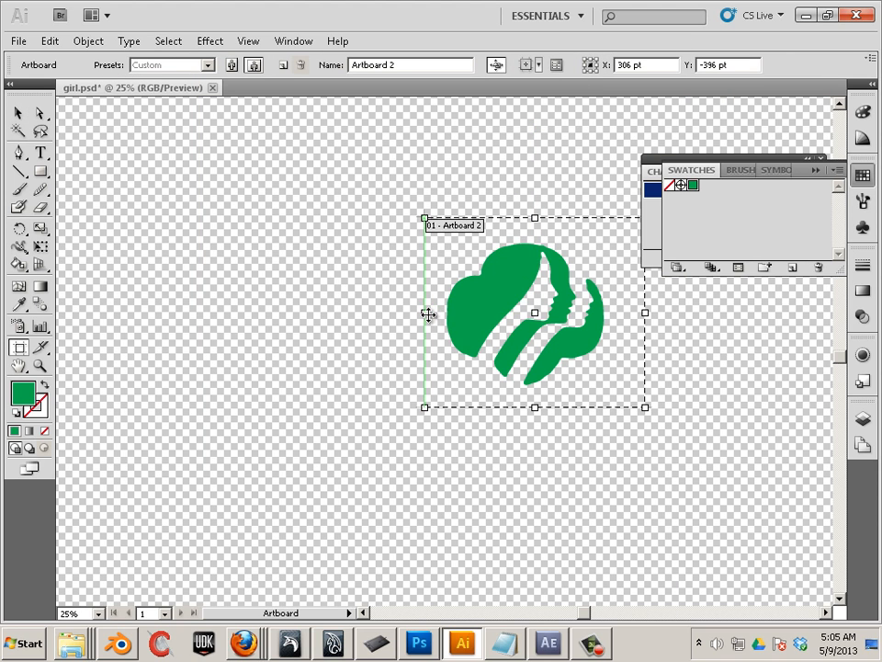
pyautogui.moveTo(424, 312); pyautogui.dragTo(364, 312)
pyautogui.moveTo(504, 223); pyautogui.dragTo(505, 147)
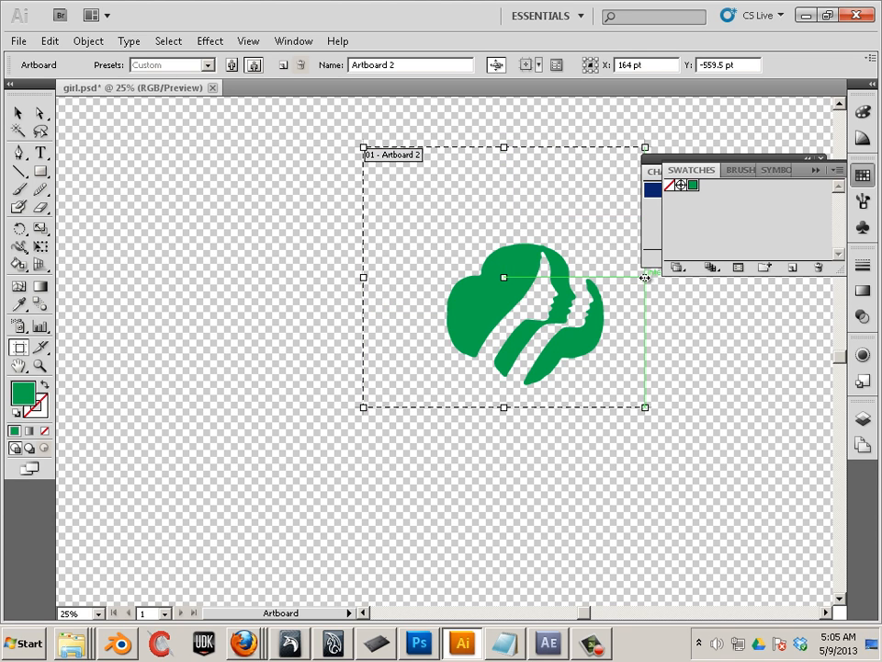
pyautogui.moveTo(644, 276); pyautogui.dragTo(716, 276)
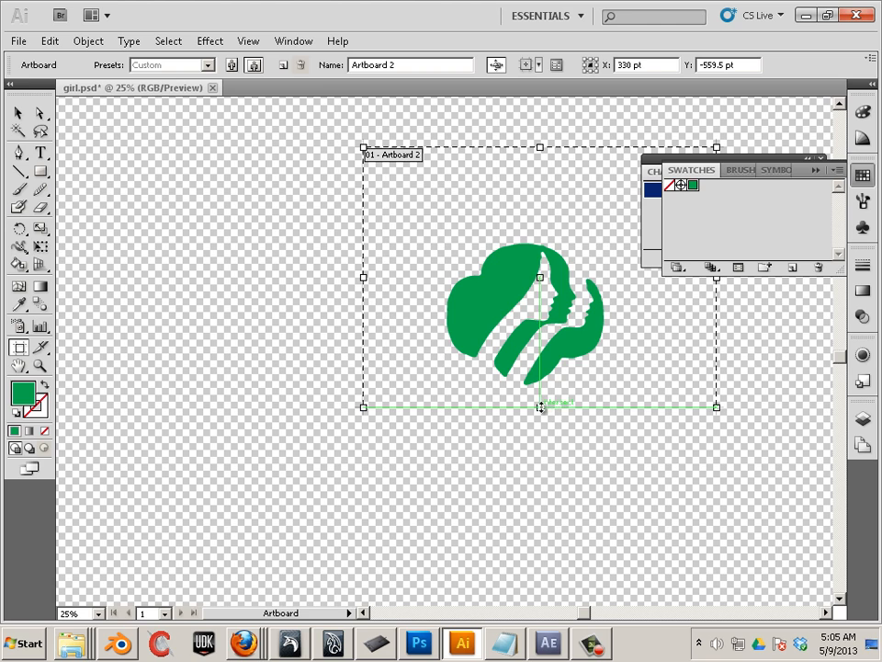
pyautogui.moveTo(539, 406); pyautogui.dragTo(530, 484)
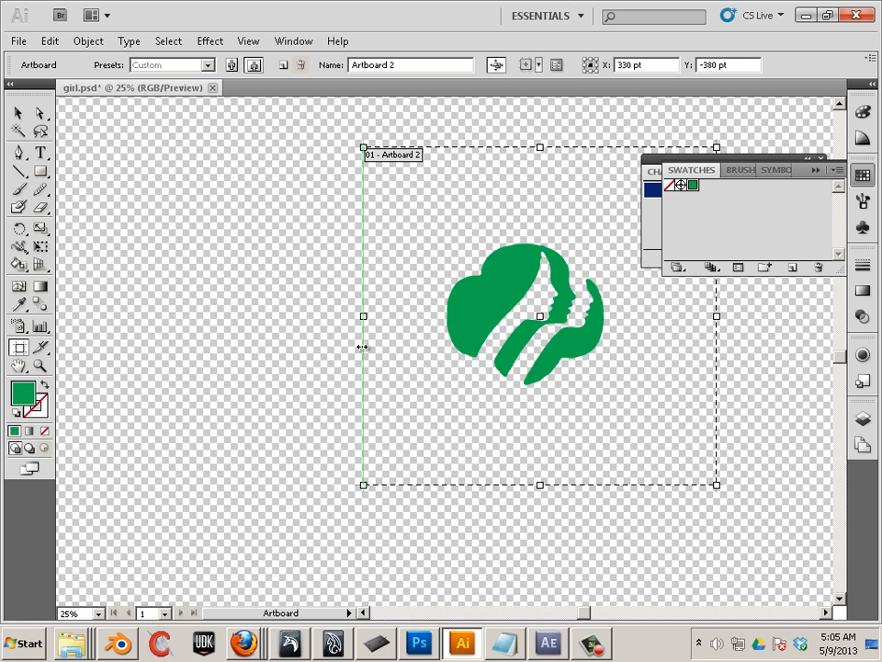
pyautogui.moveTo(362, 315); pyautogui.dragTo(317, 315)
# Create a second artboard fitted to the logo's bounds and delete the larger artboard surrounding it.
pyautogui.click(501, 305)
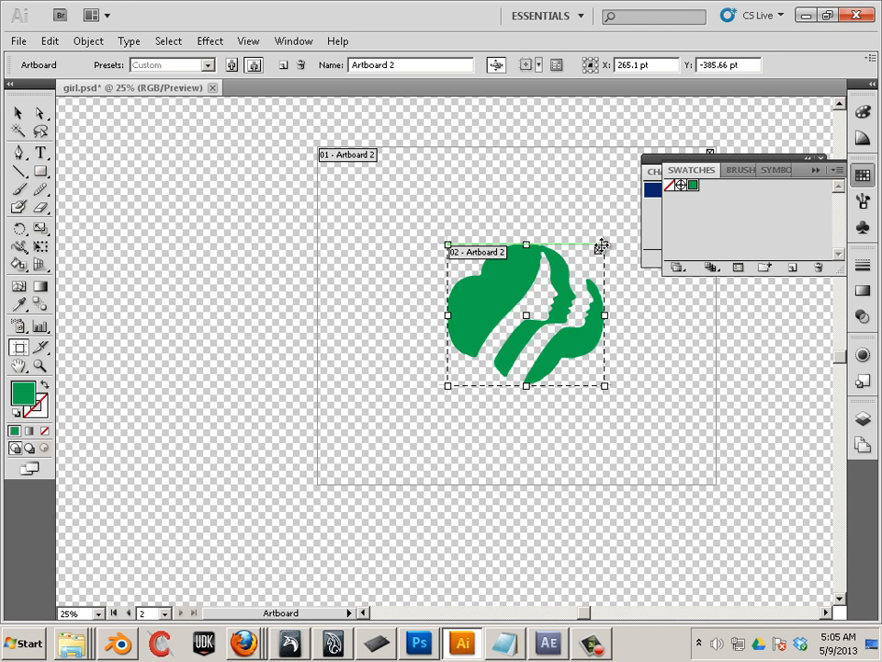
pyautogui.click(374, 156)
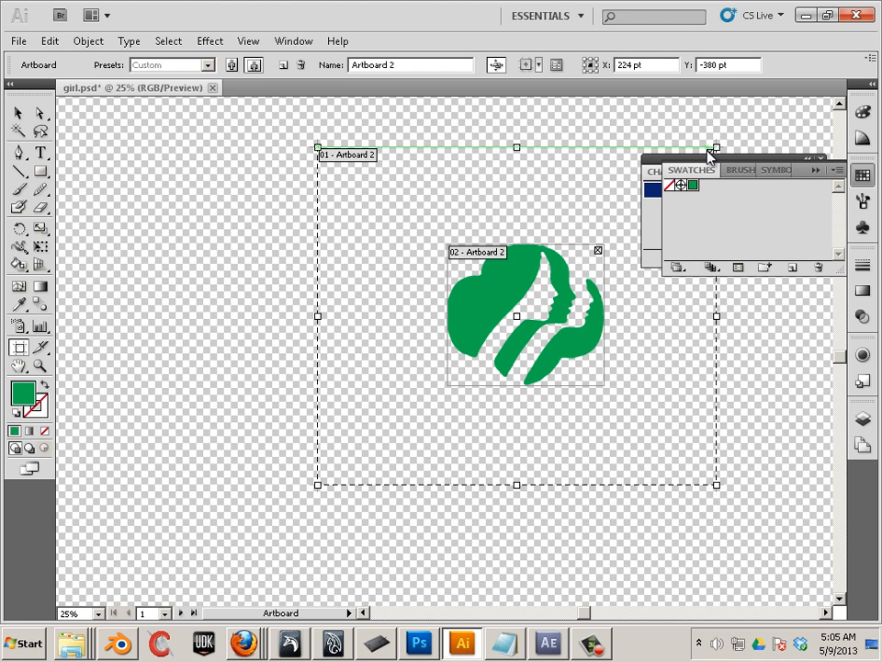
pyautogui.click(713, 149)
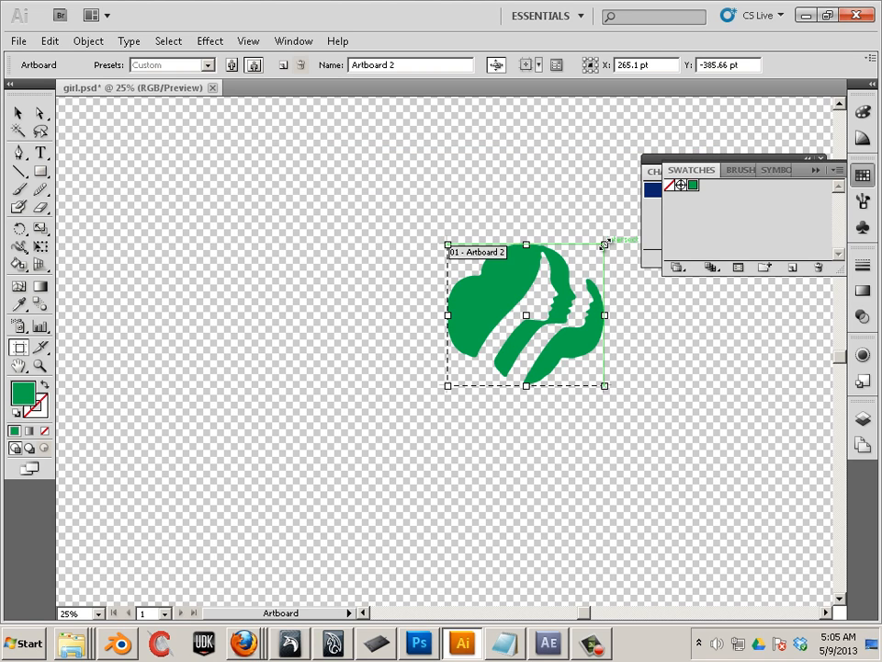
# Extend the fitted artboard outward at its upper-right and lower-left corners to leave wide margins around the logo.
pyautogui.moveTo(605, 244); pyautogui.dragTo(720, 156)
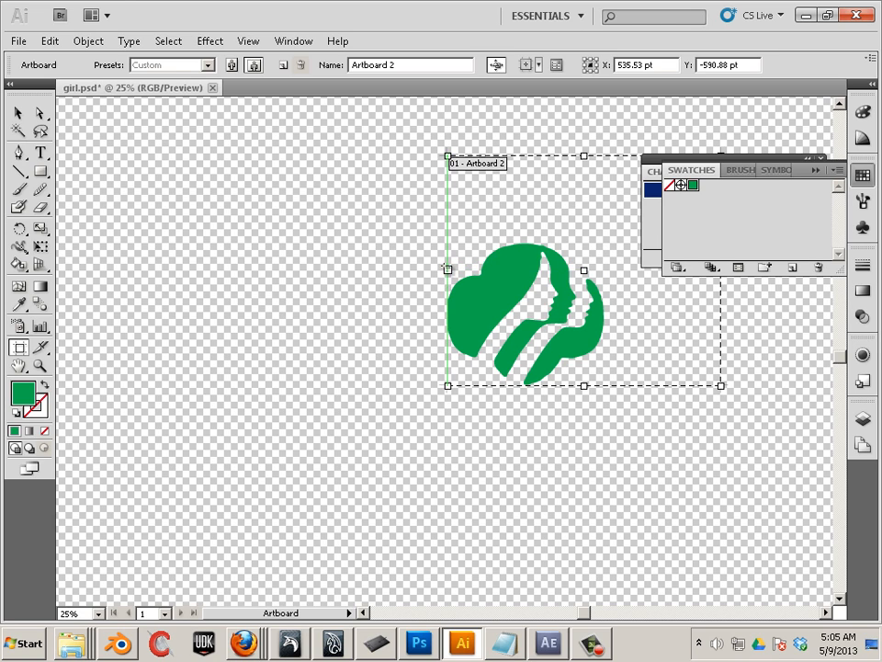
pyautogui.moveTo(445, 266); pyautogui.dragTo(380, 275)
pyautogui.hotkey('ctrl', 'z')
pyautogui.moveTo(447, 385); pyautogui.dragTo(290, 475)
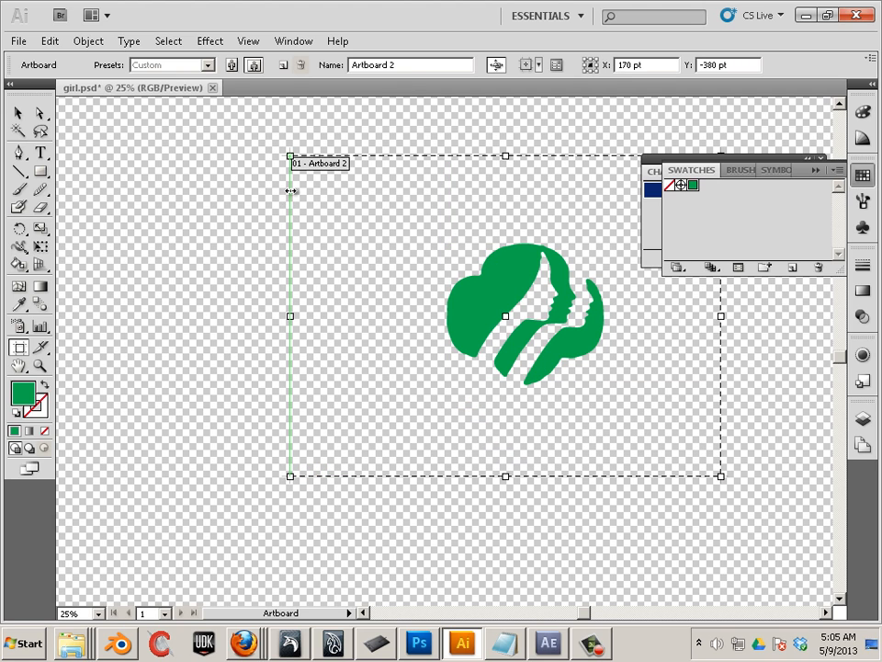
# Move the logo to the artboard's upper-left area and scale it up proportionally to nearly fill the artboard's height.
pyautogui.click(19, 114)
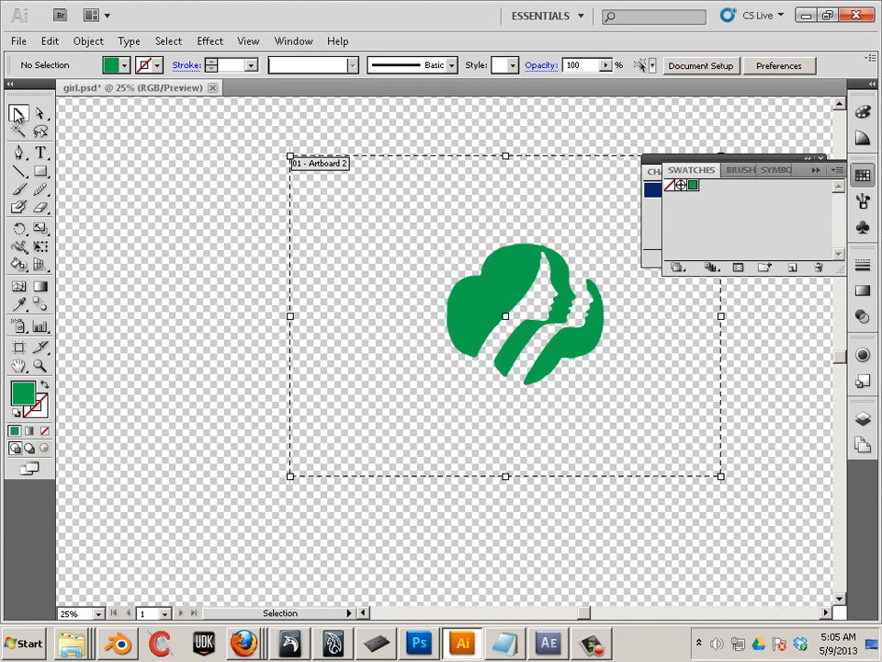
pyautogui.click(488, 295)
pyautogui.moveTo(488, 295); pyautogui.dragTo(350, 203)
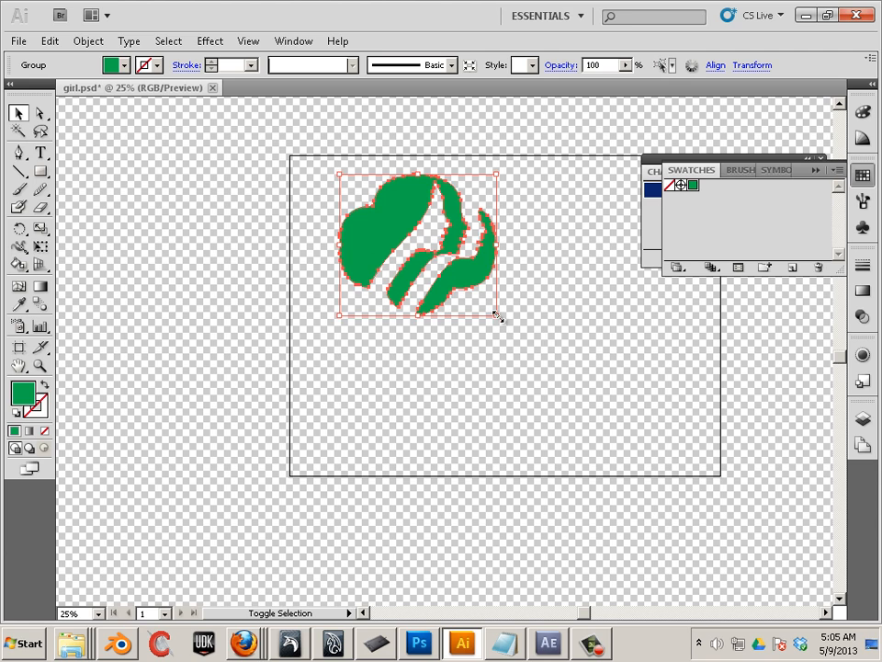
pyautogui.moveTo(497, 315); pyautogui.dragTo(700, 467)
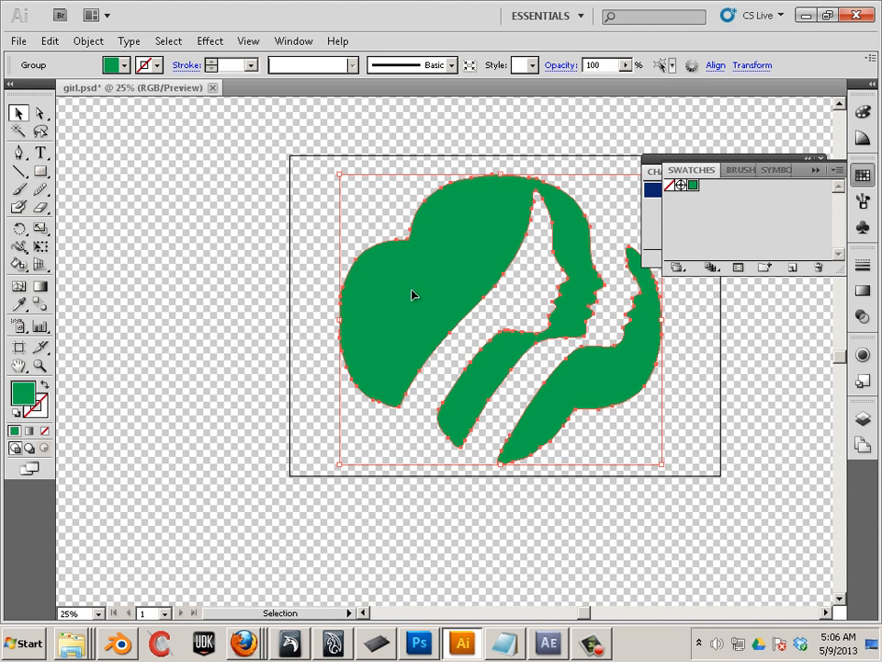
# Save the artwork as girl_scout in Adobe Illustrator (*.AI) format in the Raster vector folder, replacing the existing file with Illustrator CS5 options.
pyautogui.click(17, 41)
pyautogui.click(74, 201)
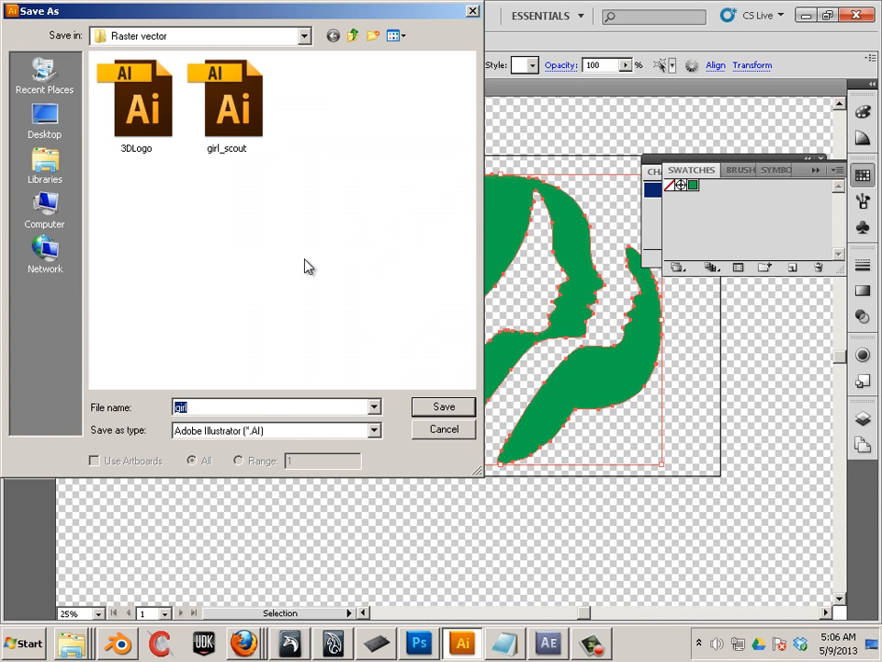
pyautogui.click(246, 192)
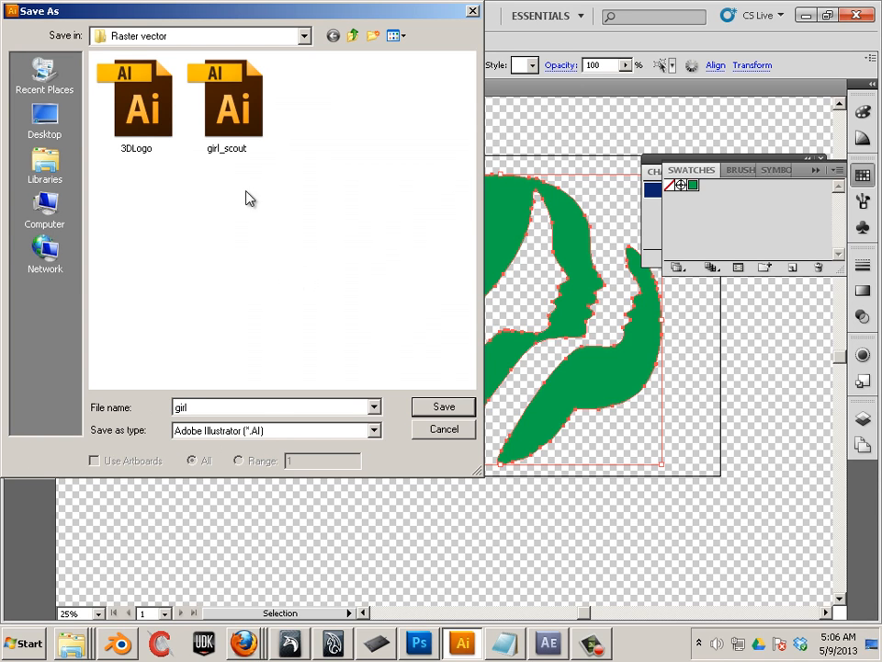
pyautogui.click(217, 105)
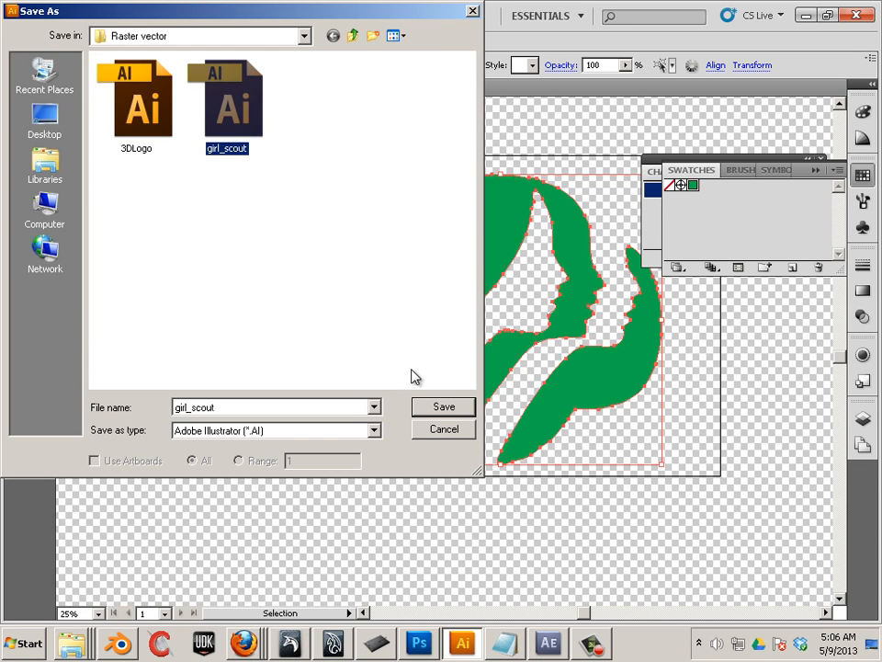
pyautogui.click(438, 407)
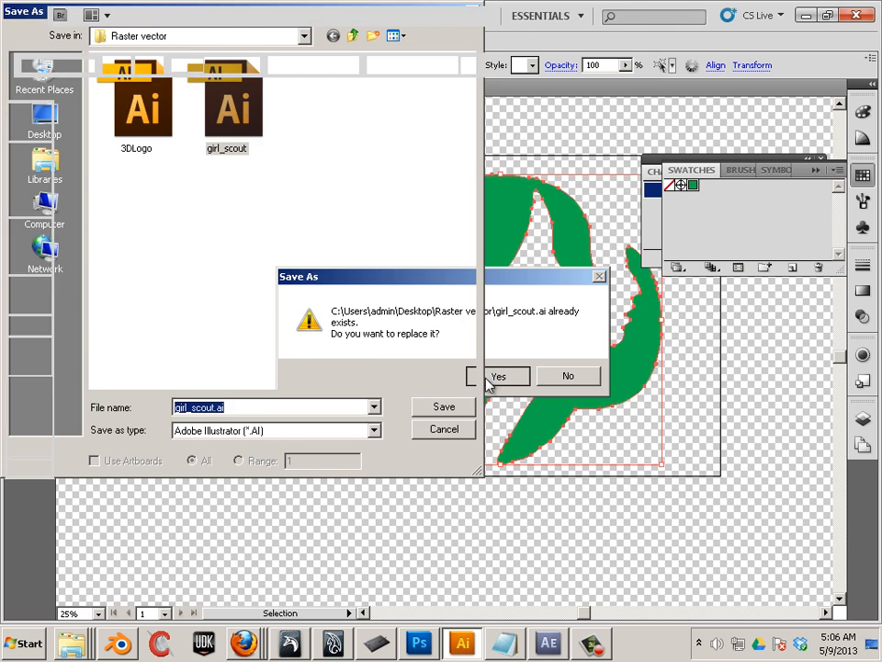
pyautogui.click(494, 375)
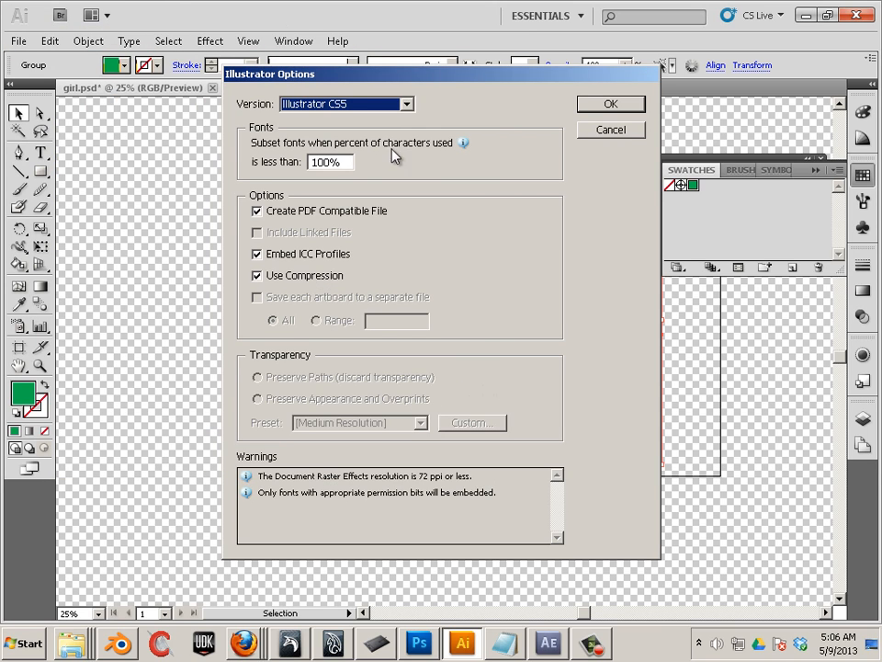
pyautogui.click(620, 108)
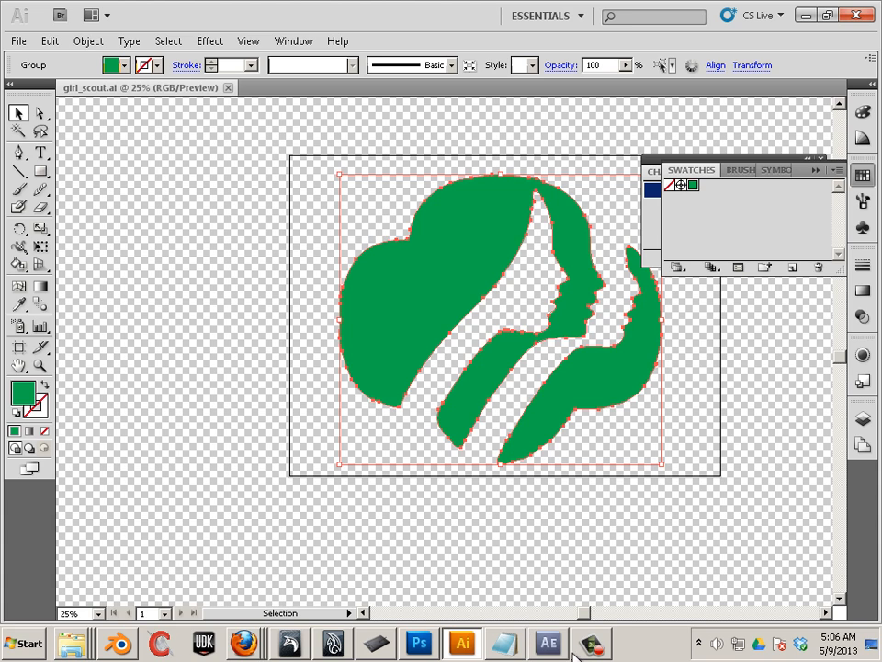
# Switch to After Effects and delete the blurry girl_scout.ai layer from Comp 1.
pyautogui.click(551, 643)
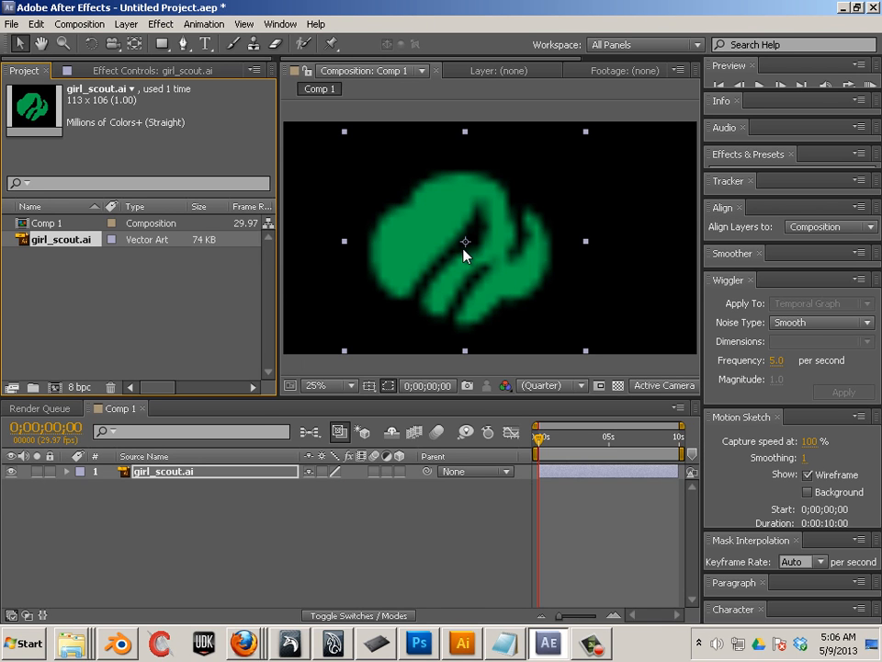
pyautogui.moveTo(465, 256); pyautogui.dragTo(476, 256)
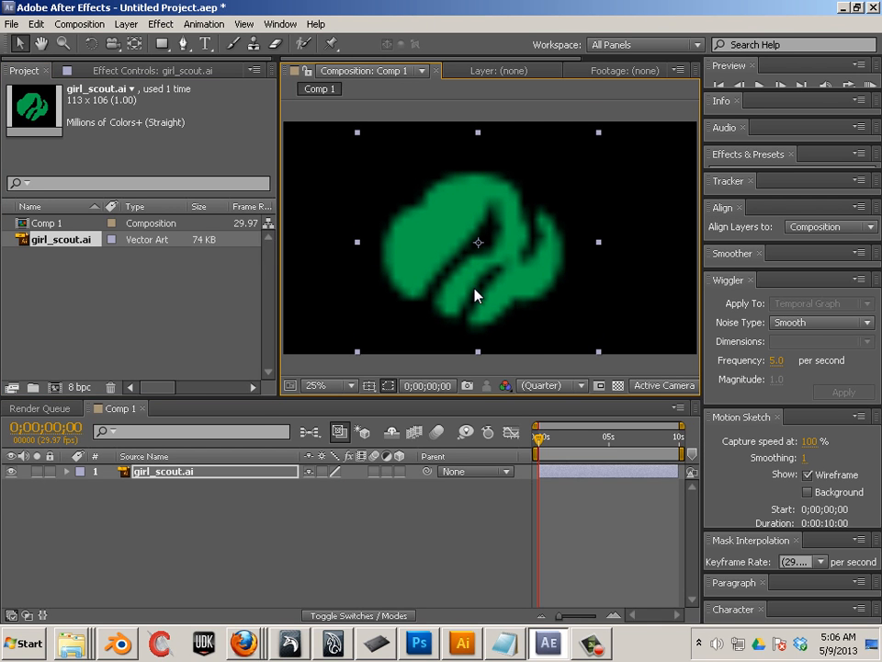
pyautogui.press('Delete')
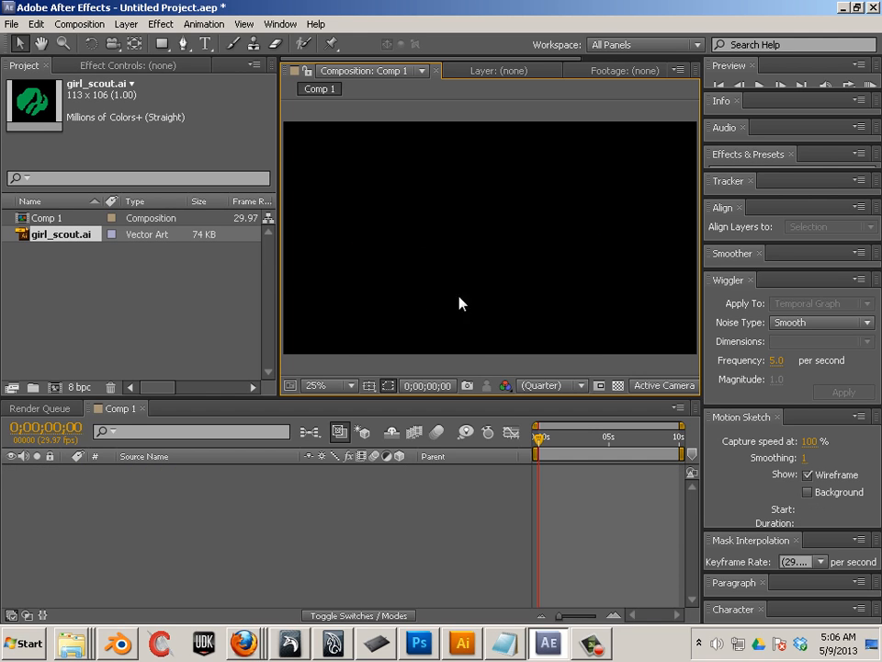
# Replace the girl_scout.ai footage in the project with the newly saved girl_scout AI file from the Raster vector folder.
pyautogui.click(172, 297)
pyautogui.click(73, 235)
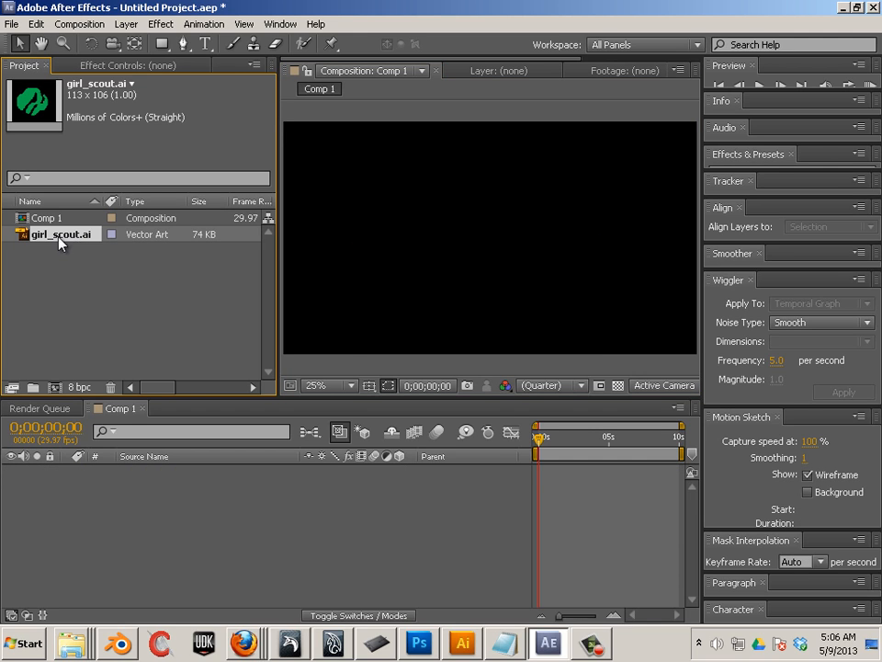
pyautogui.rightClick(58, 237)
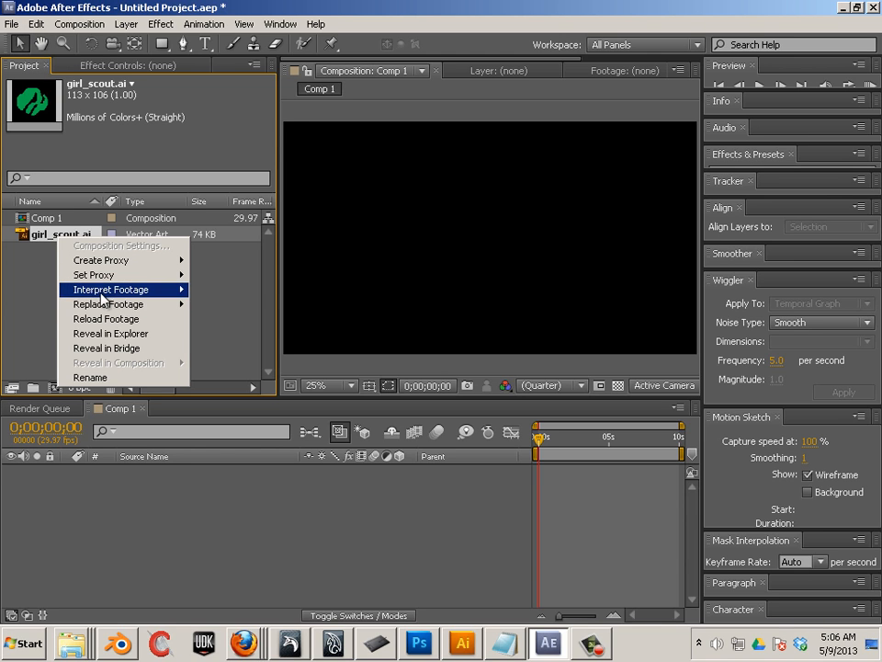
pyautogui.moveTo(96, 305)
pyautogui.click(265, 311)
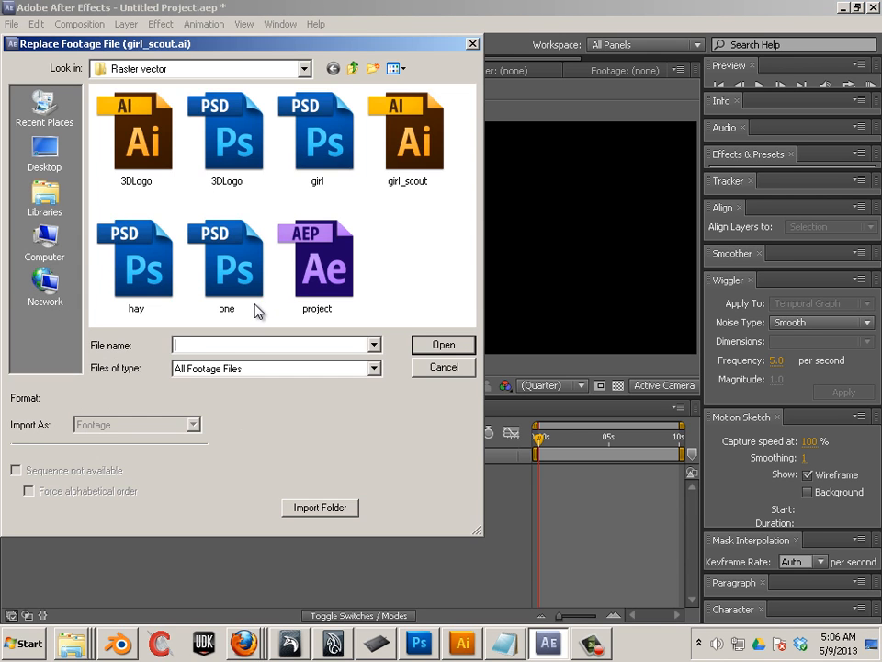
pyautogui.doubleClick(401, 151)
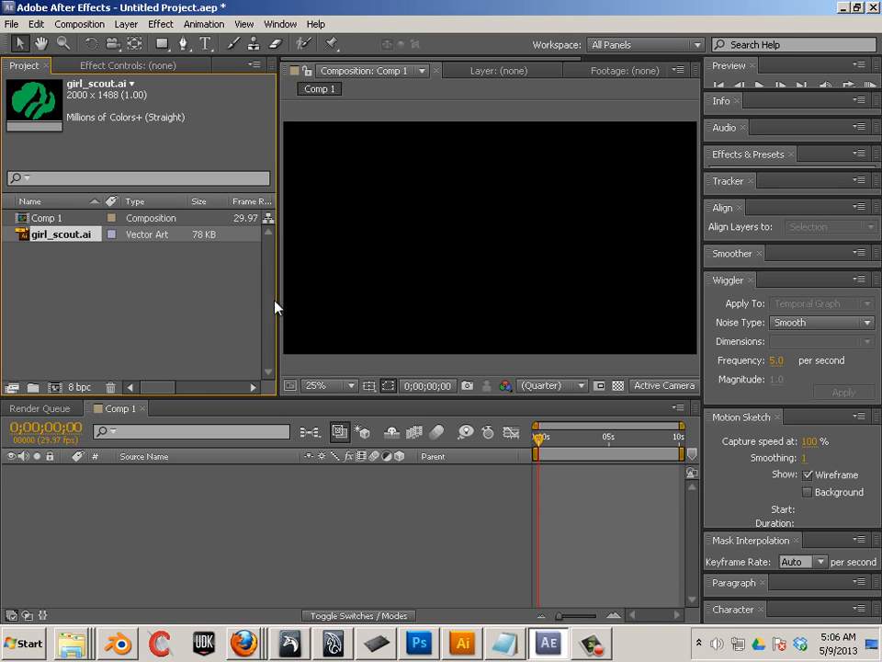
# Add the updated girl_scout.ai footage to Comp 1 and scale it down proportionally so the whole logo fits inside the frame.
pyautogui.moveTo(153, 241); pyautogui.dragTo(516, 248)
pyautogui.scroll(-1, 493, 259)
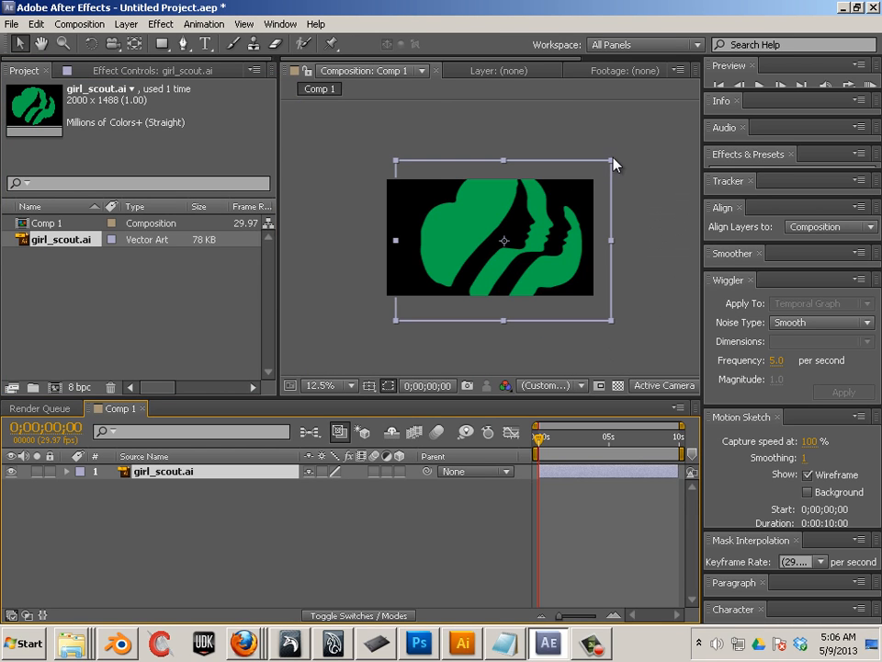
pyautogui.moveTo(612, 165); pyautogui.dragTo(554, 204)
pyautogui.scroll(4, 541, 292)
pyautogui.scroll(-1, 544, 300)
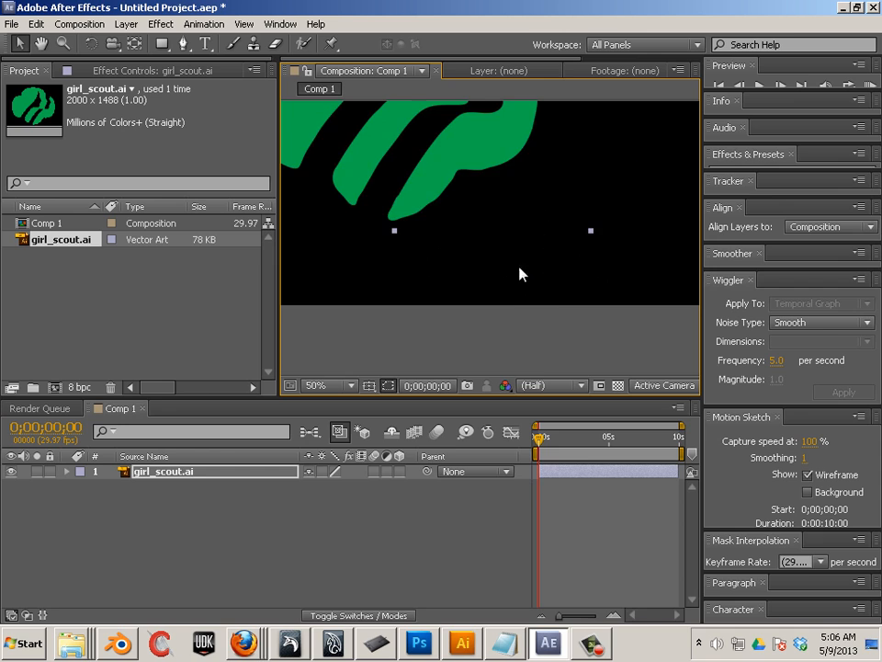
pyautogui.moveTo(470, 203); pyautogui.dragTo(525, 309)
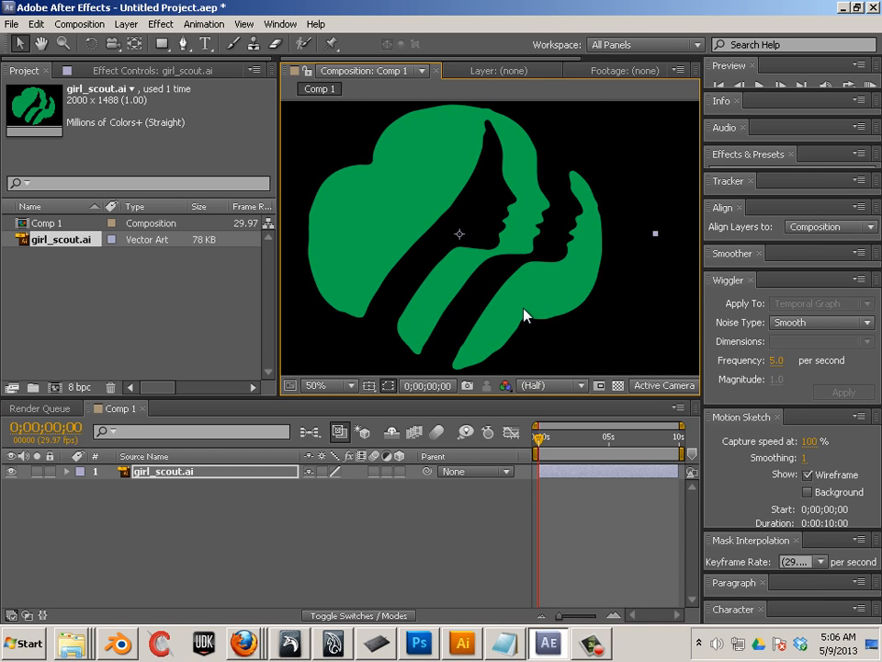
pyautogui.scroll(-4, 526, 313)
pyautogui.scroll(1, 526, 315)
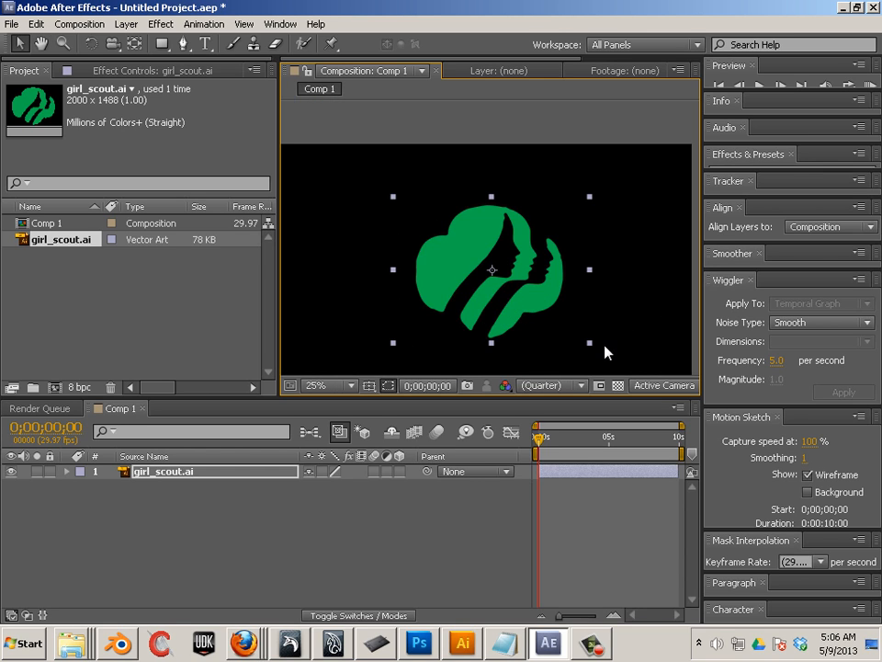
# Scale the logo layer down slightly further in proportion, leaving more black space around it in the composition.
pyautogui.click(589, 346)
pyautogui.click(545, 313)
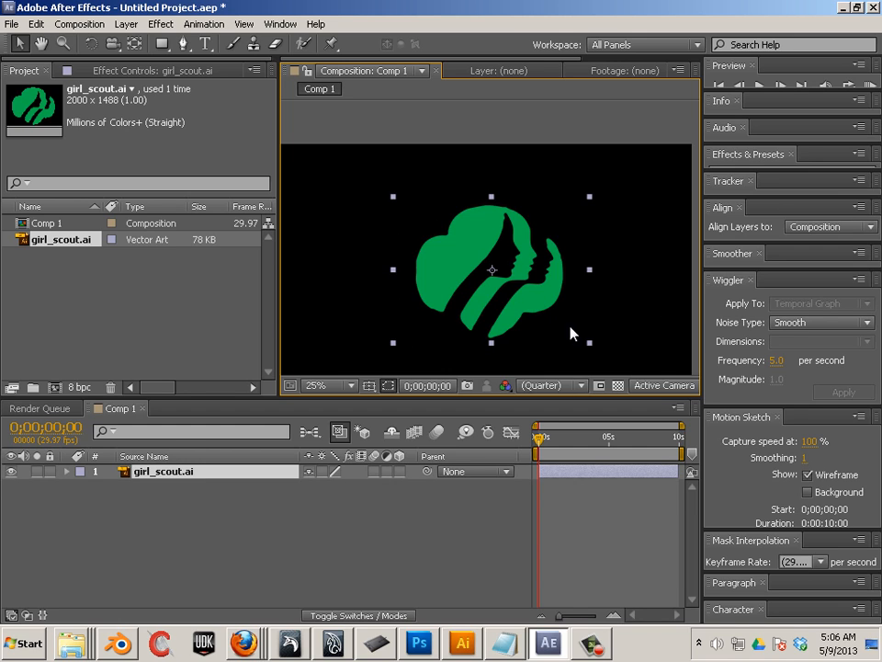
pyautogui.click(589, 346)
pyautogui.click(483, 309)
pyautogui.click(535, 349)
pyautogui.click(534, 309)
pyautogui.moveTo(589, 347)
pyautogui.mouseDown()
pyautogui.moveTo(568, 334)
pyautogui.moveTo(576, 334)
pyautogui.mouseUp()
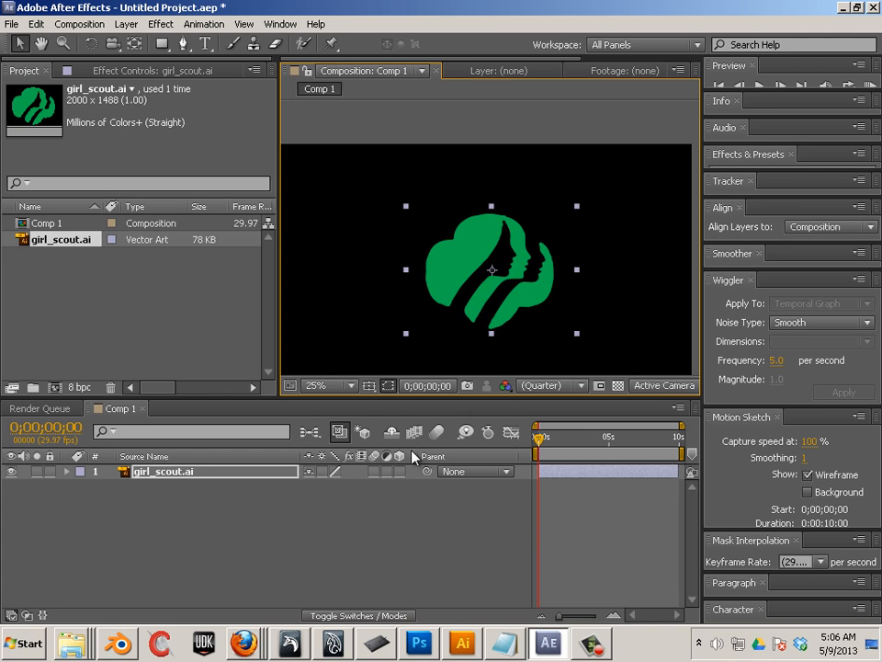